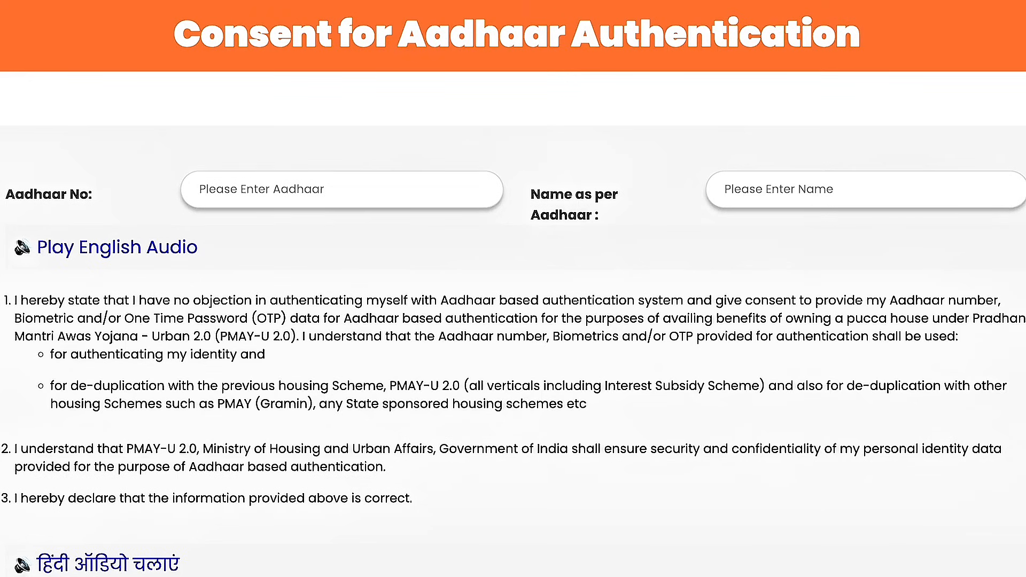
# Step: Enter the applicant's Aadhaar details, tick the agreement to share Aadhaar, and generate an OTP
pyautogui.click(245, 189)
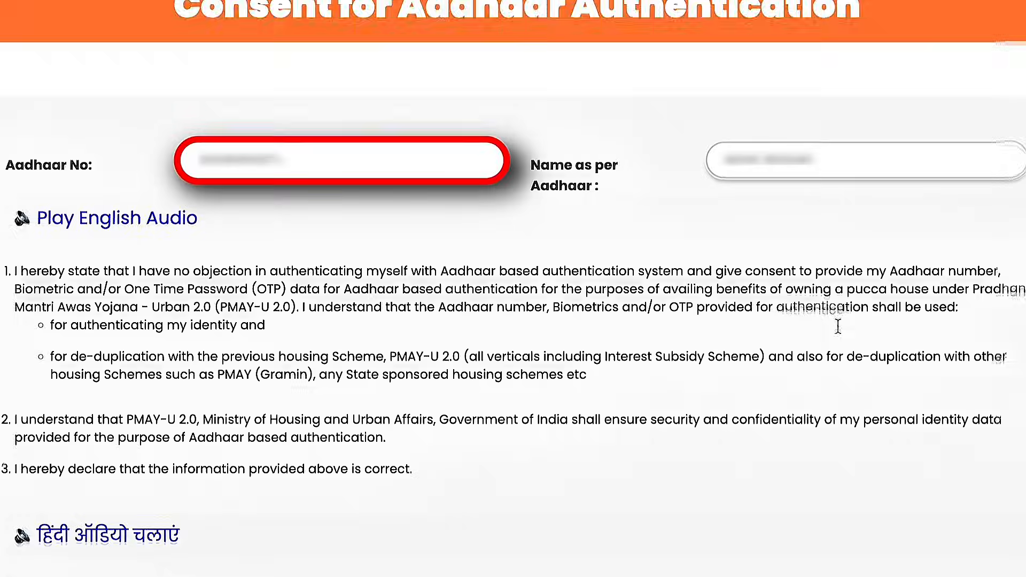
pyautogui.scroll(-7, 838, 326)
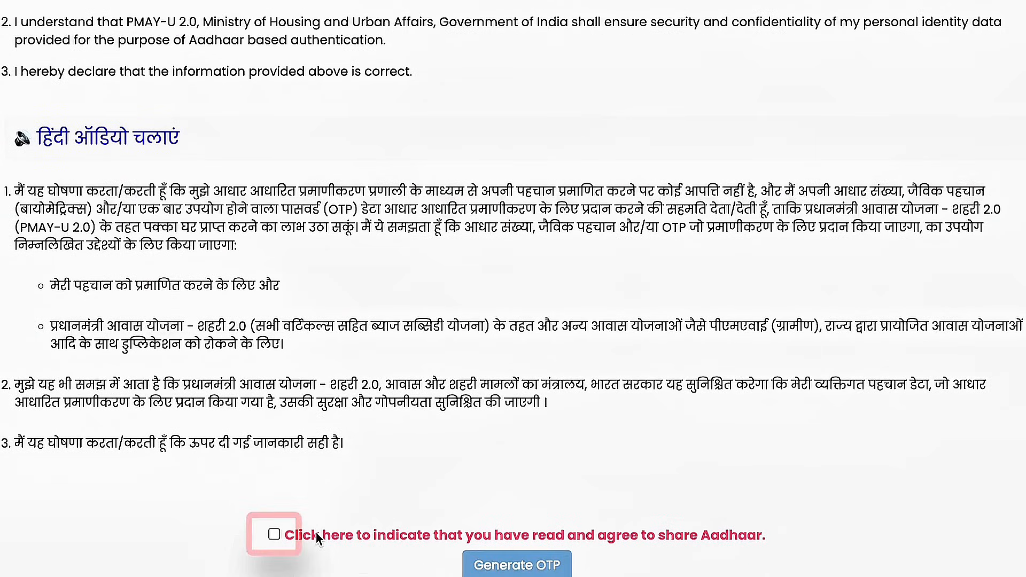
pyautogui.click(275, 534)
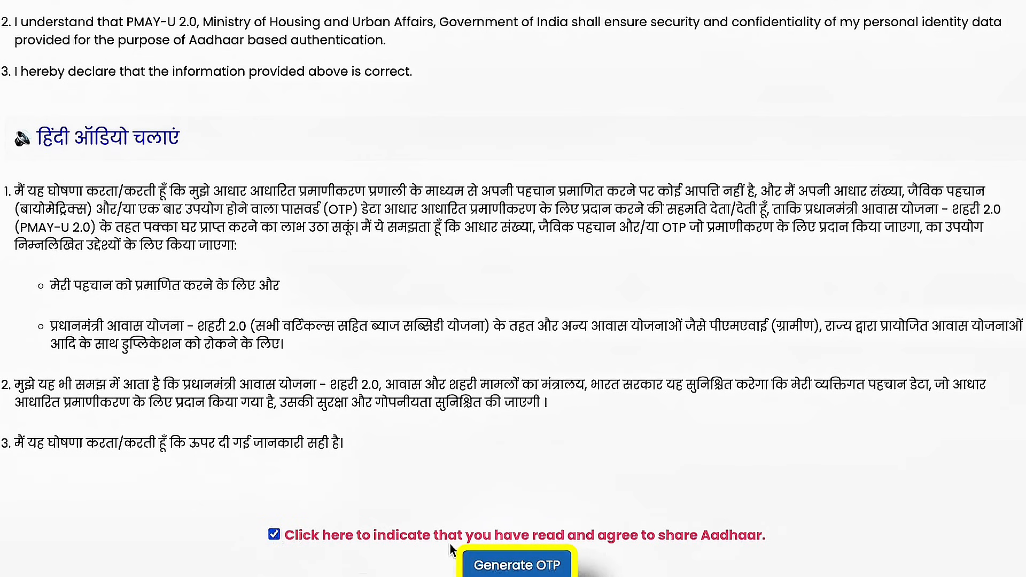
pyautogui.click(507, 565)
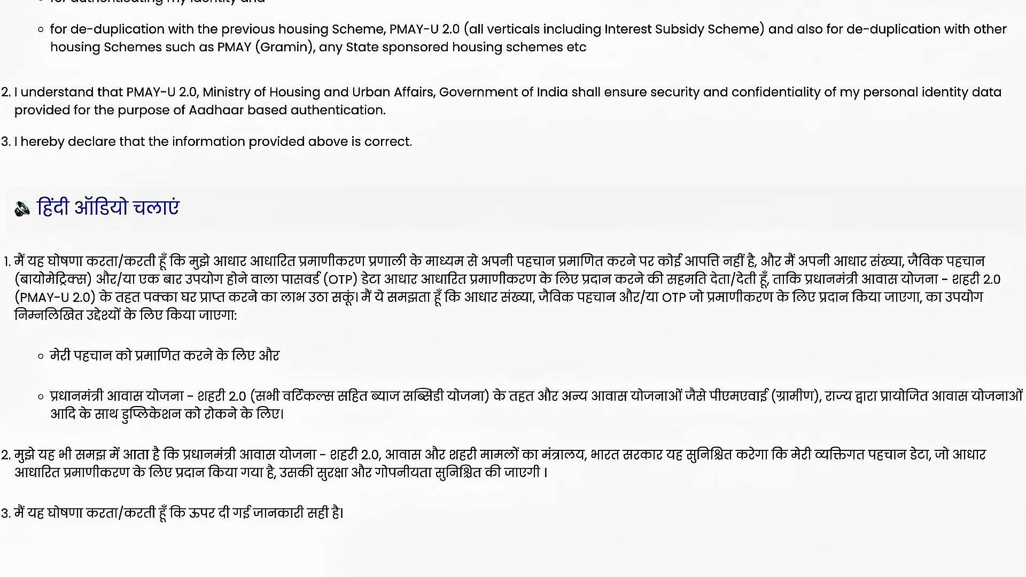
# Step: Enter the received OTP and submit it
pyautogui.scroll(-3, 607, 361)
pyautogui.scroll(-1, 530, 505)
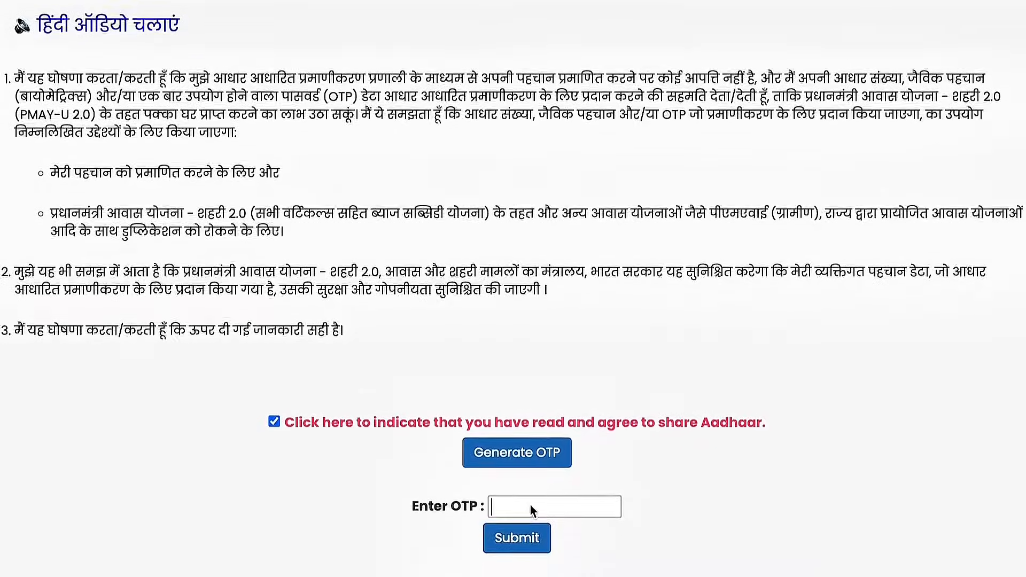
pyautogui.click(503, 491)
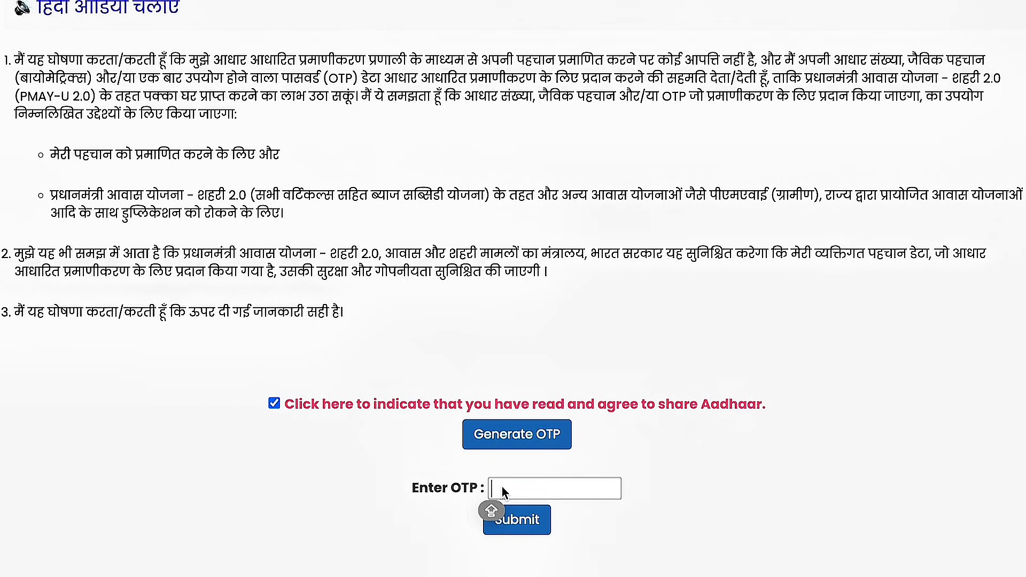
pyautogui.click(494, 518)
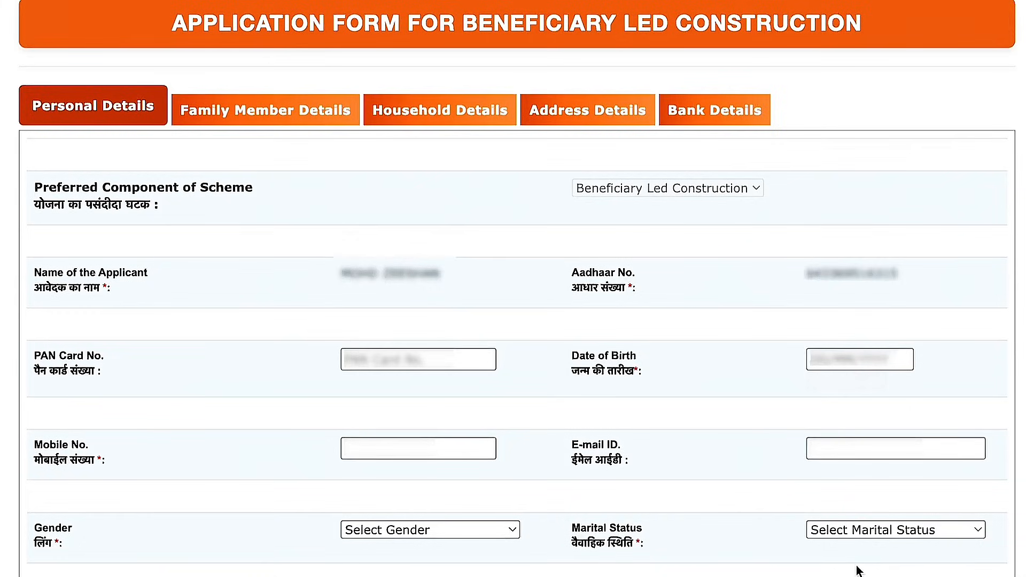
# Step: Fill in the applicant's date of birth using the calendar picker, plus mobile number and e-mail ID
pyautogui.scroll(-3, 856, 571)
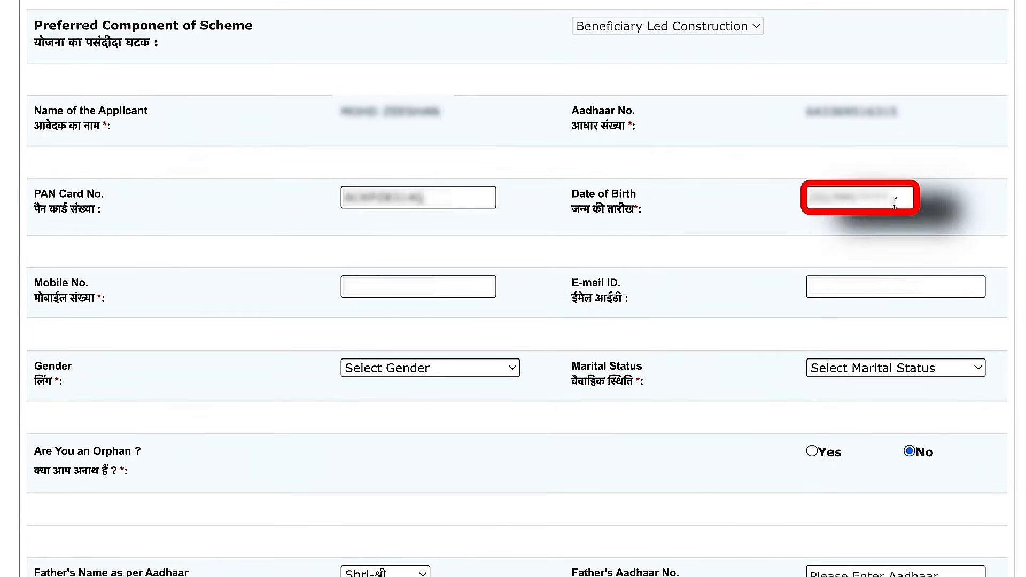
pyautogui.click(879, 197)
pyautogui.click(886, 225)
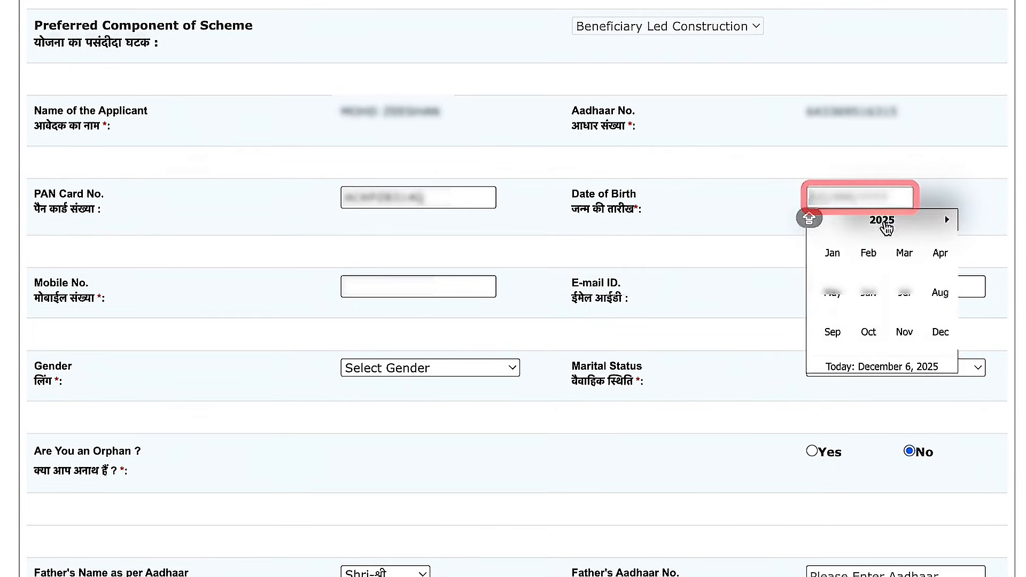
pyautogui.click(886, 225)
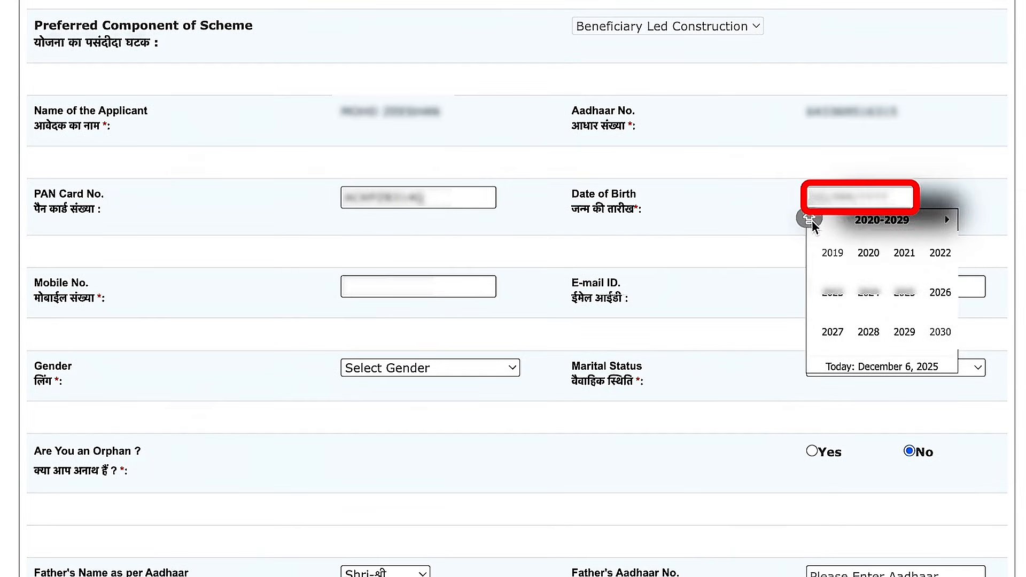
pyautogui.click(970, 248)
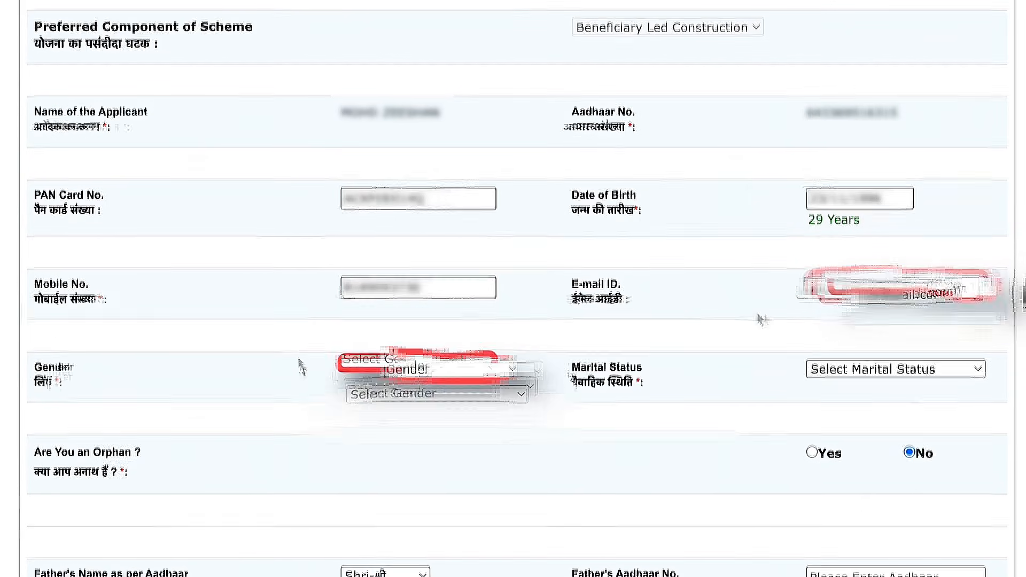
# Step: Set the gender to Male/पुरुष and the marital status to Unmarried
pyautogui.click(402, 368)
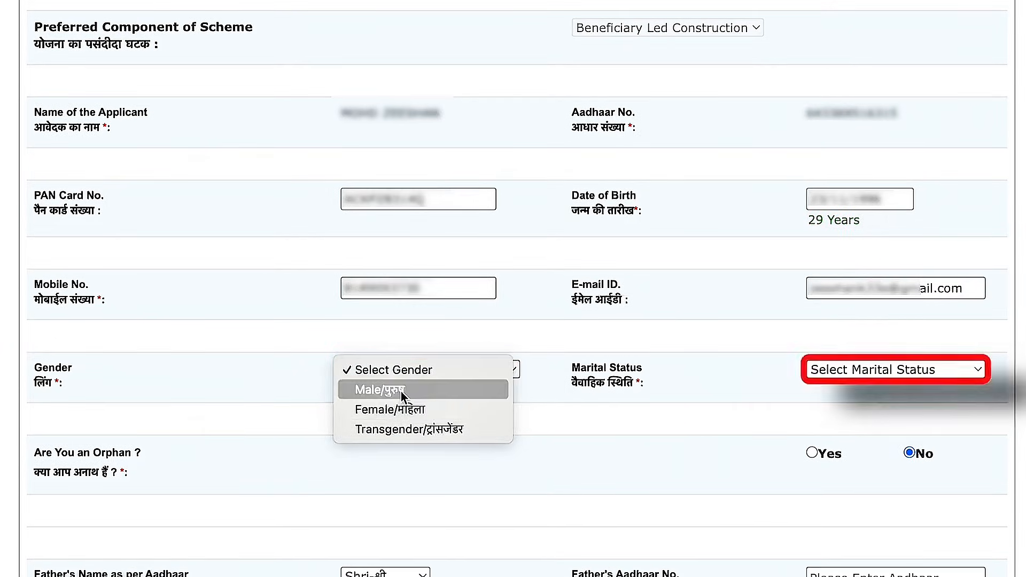
pyautogui.click(402, 392)
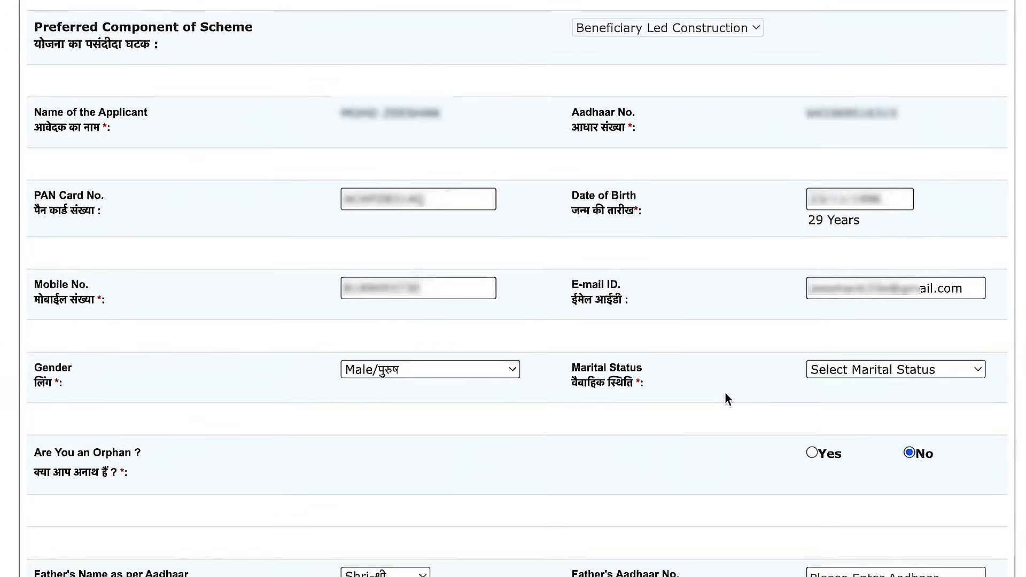
pyautogui.click(910, 369)
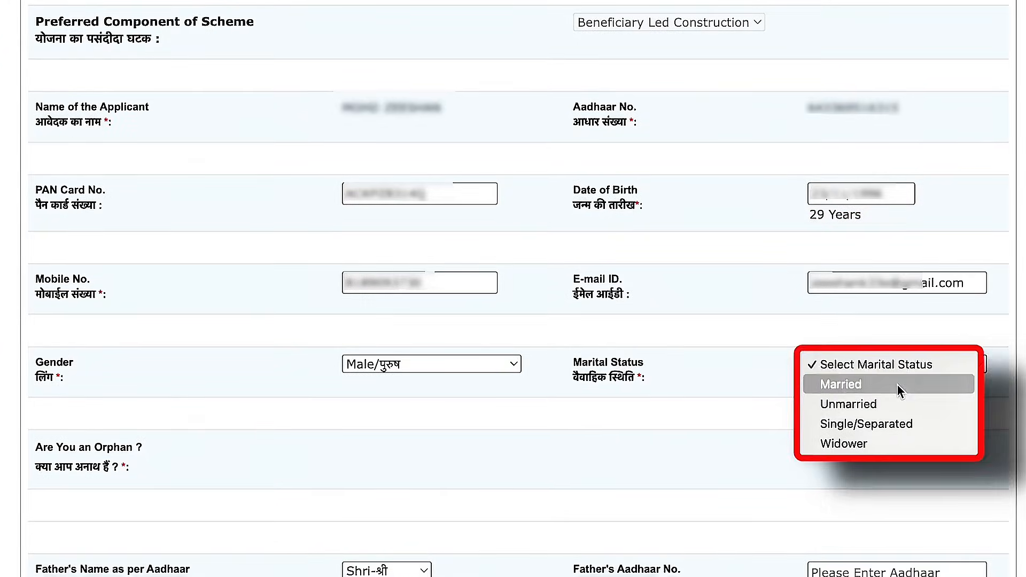
pyautogui.click(879, 405)
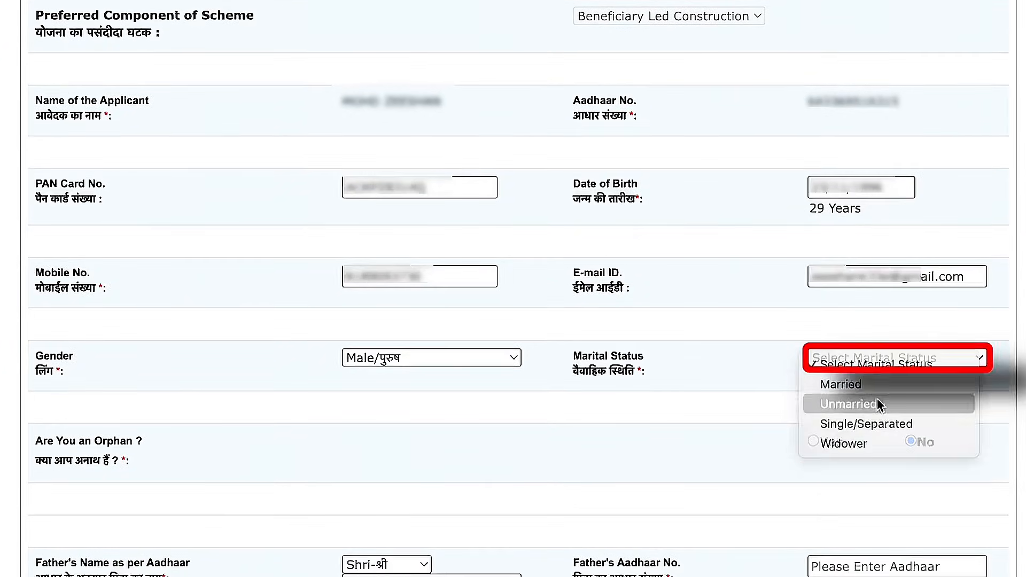
# Step: Enter the father's name with the Shri title and the mother's name with the Smt. title, plus both parents' Aadhaar numbers
pyautogui.scroll(-5, 532, 394)
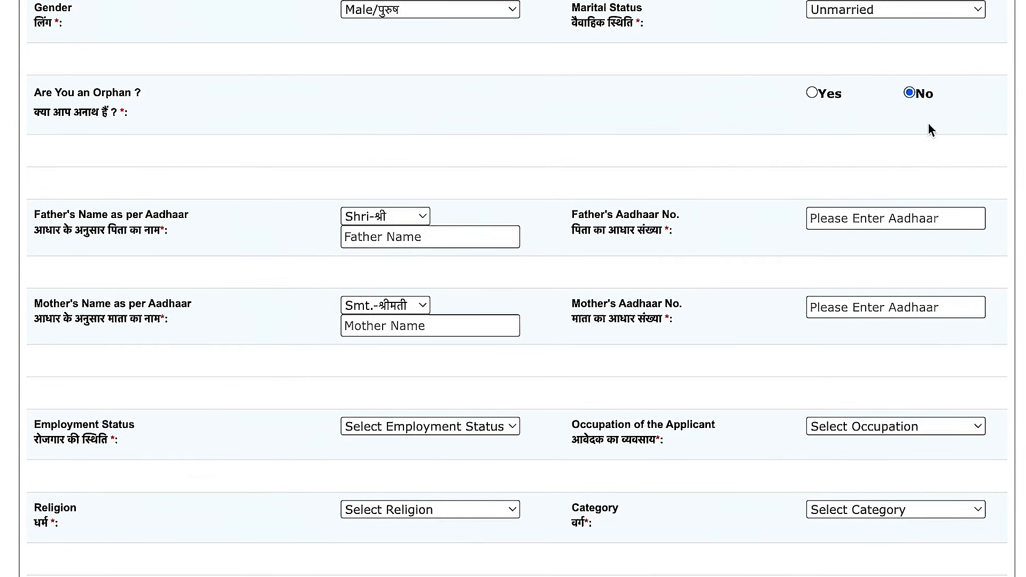
pyautogui.scroll(-3, 930, 160)
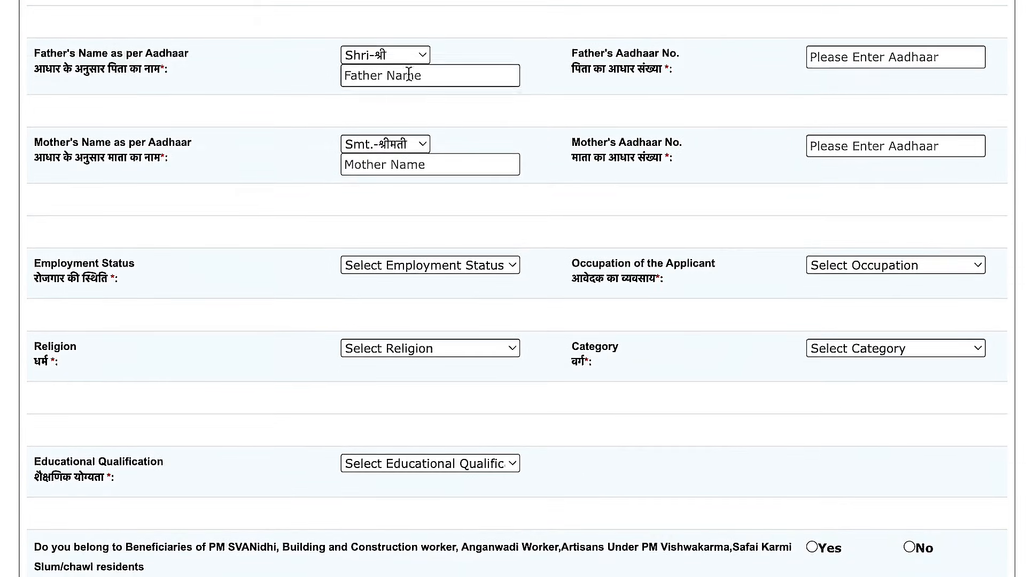
pyautogui.click(377, 56)
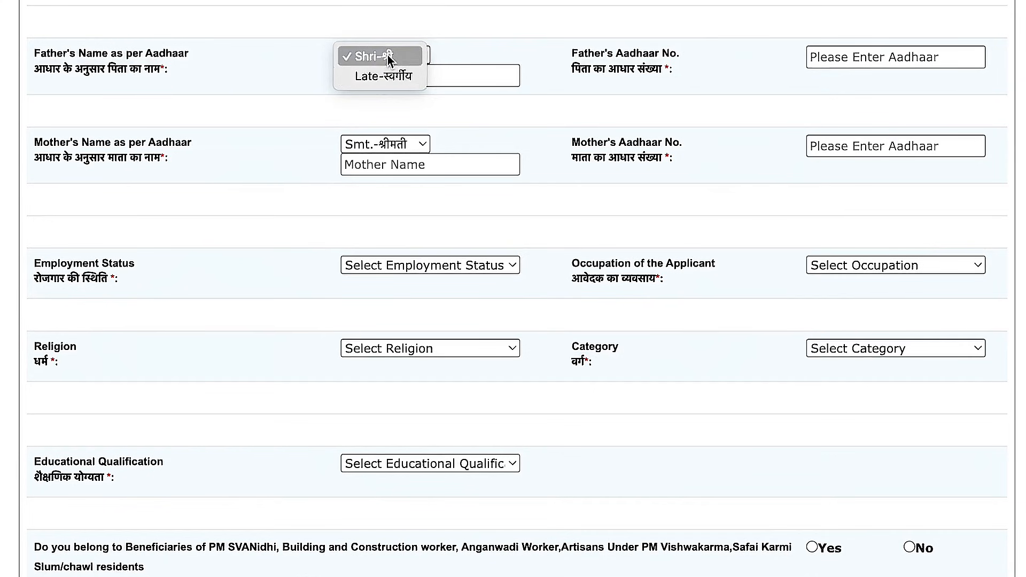
pyautogui.click(389, 57)
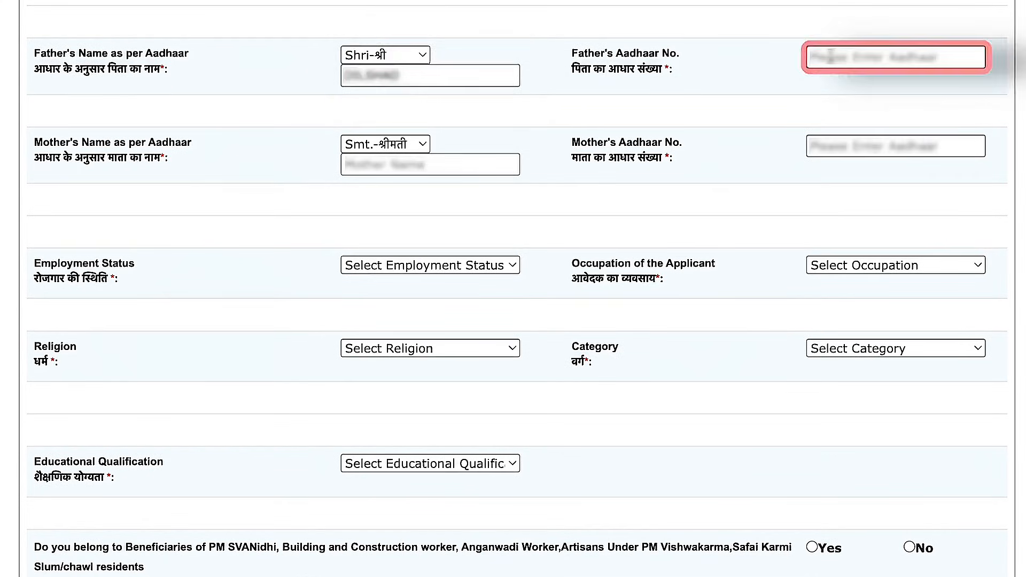
pyautogui.click(831, 57)
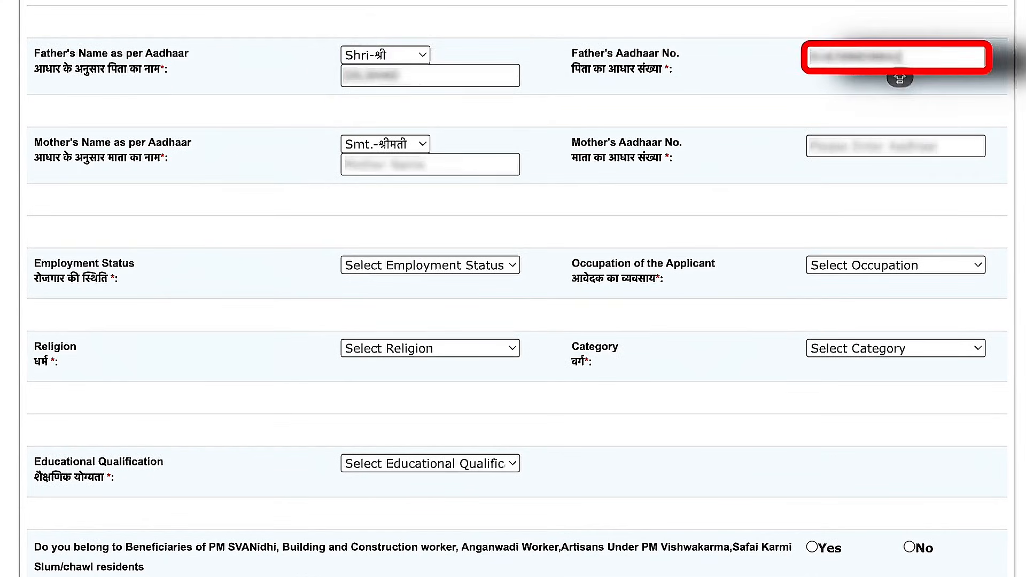
pyautogui.click(815, 103)
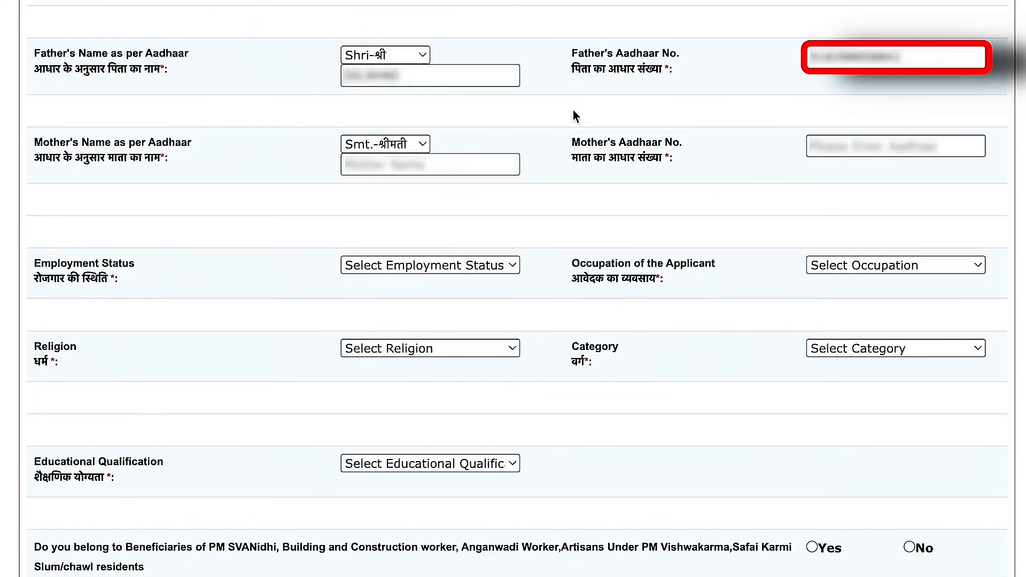
pyautogui.click(396, 146)
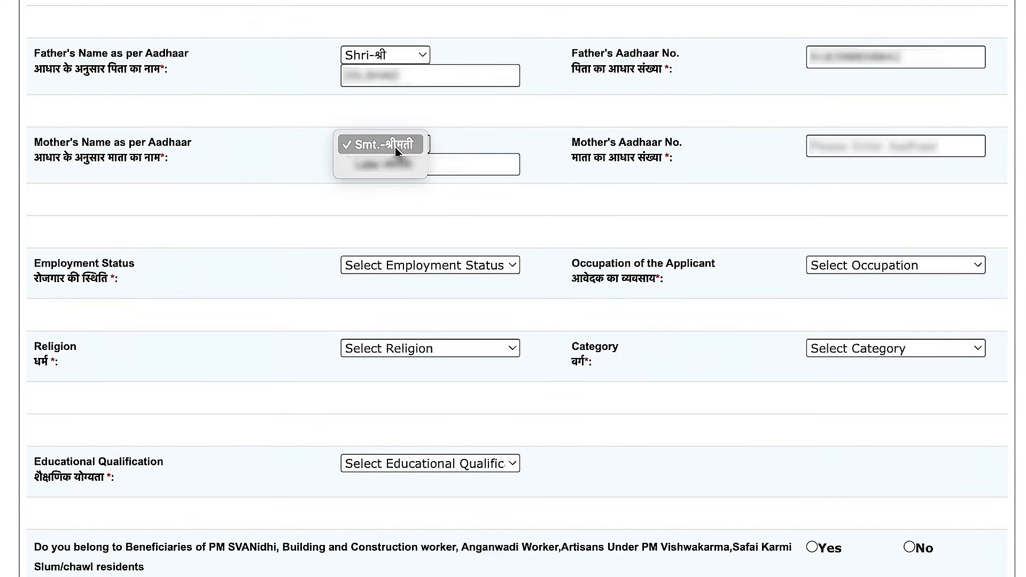
pyautogui.click(395, 145)
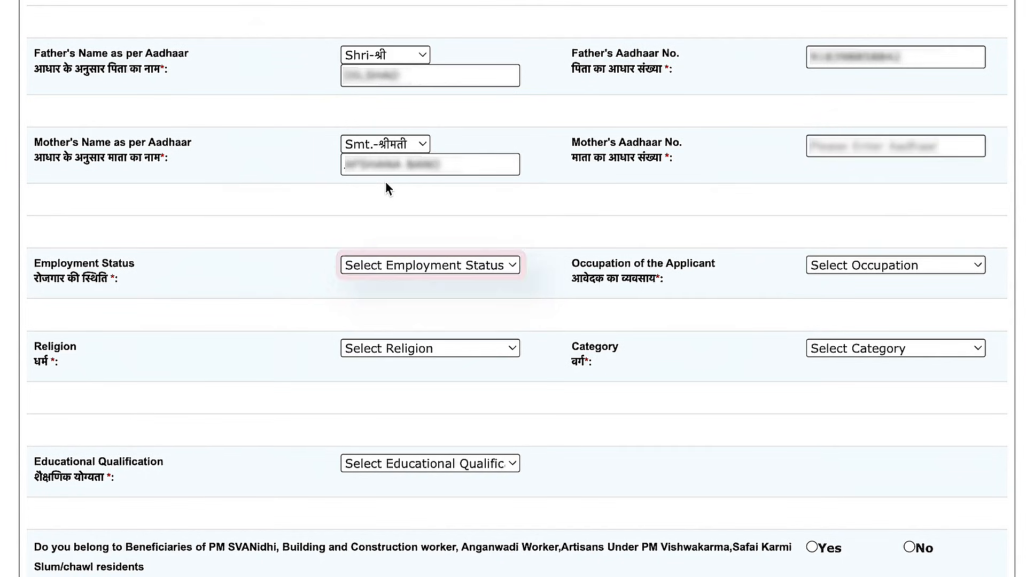
# Step: Set the employment status to Labour and the applicant's occupation to Labourer
pyautogui.click(357, 264)
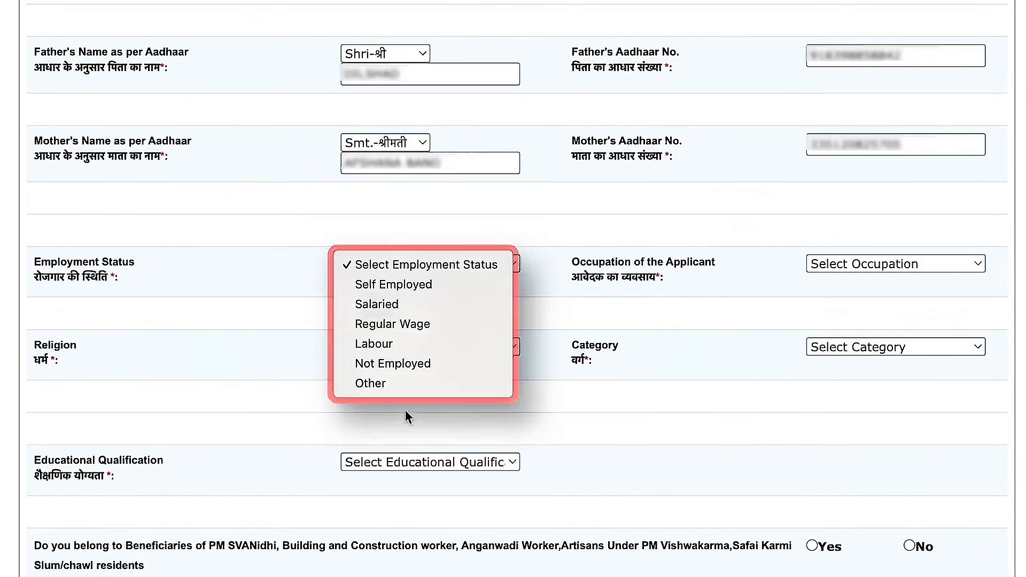
pyautogui.click(406, 346)
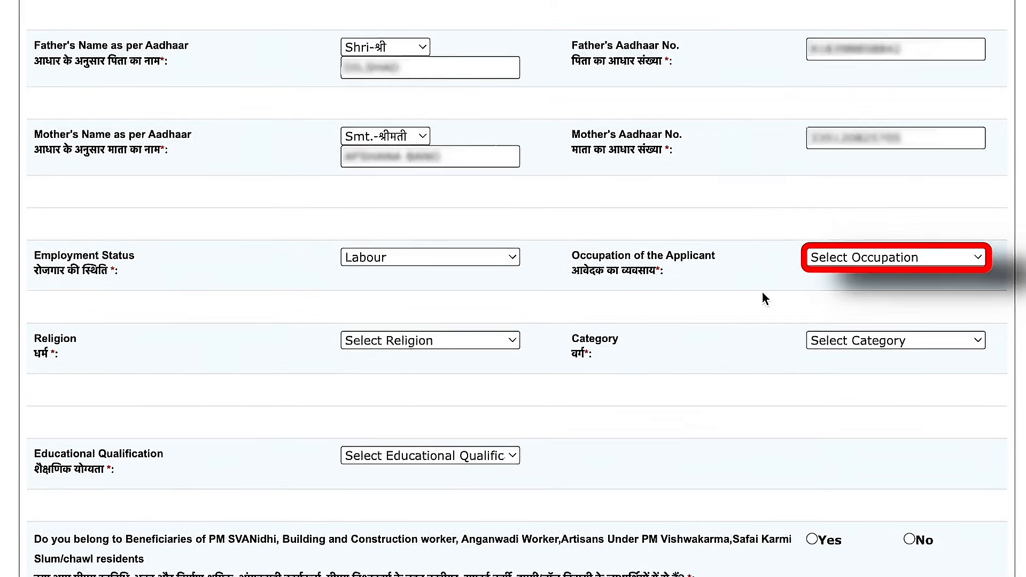
pyautogui.click(864, 262)
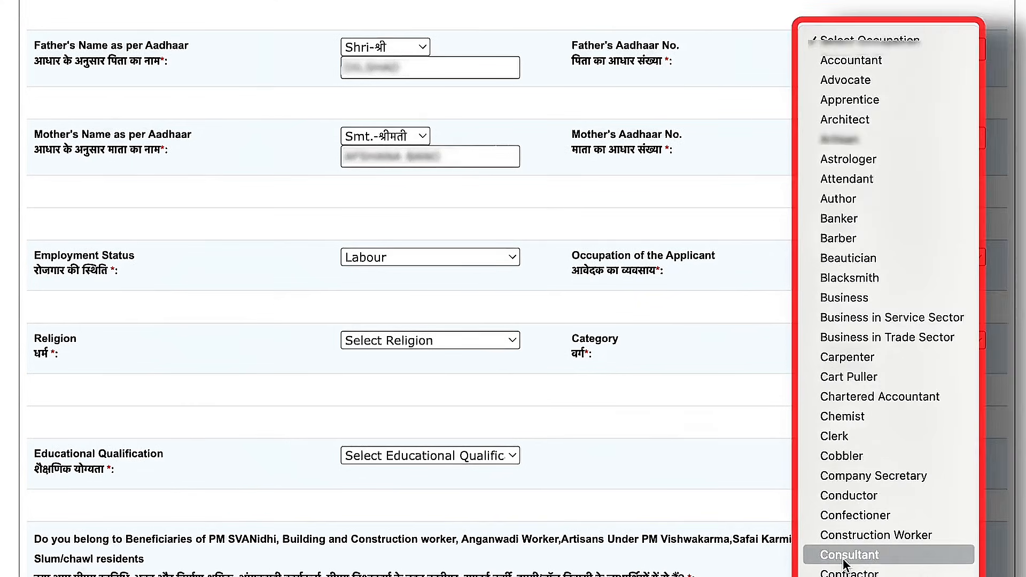
pyautogui.scroll(-10, 844, 564)
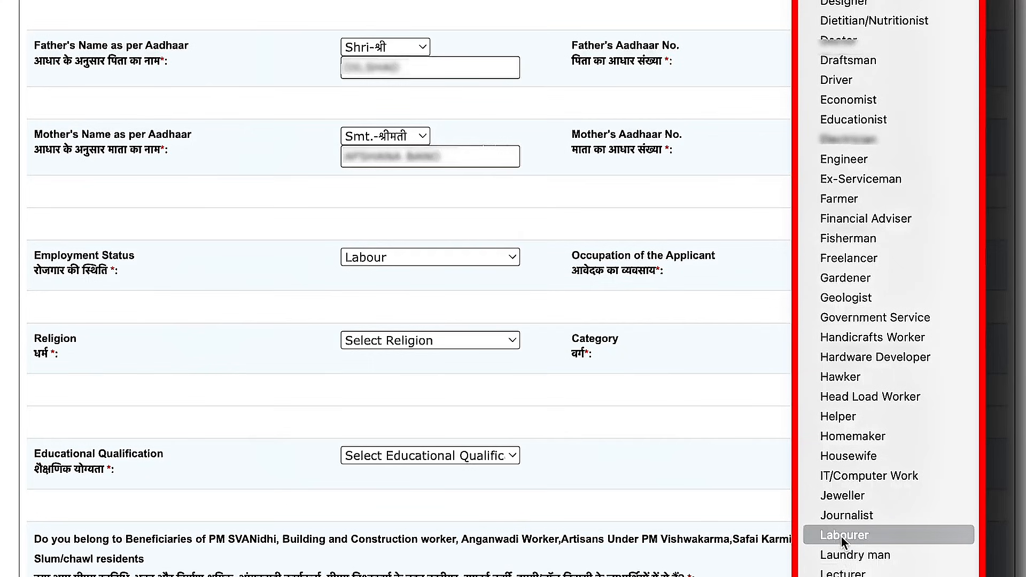
pyautogui.click(841, 537)
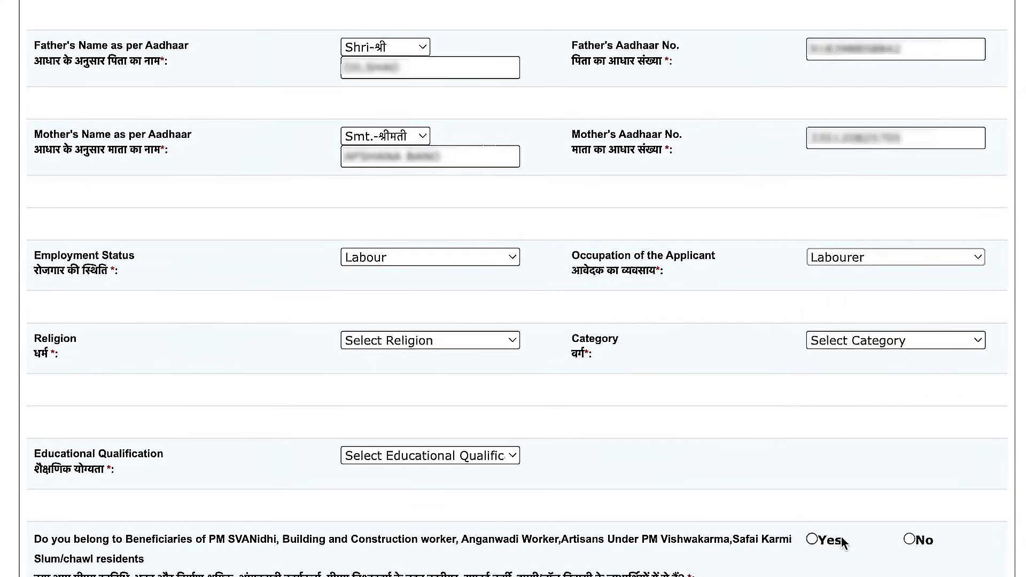
# Step: Set the religion to Muslim and the category to OBC
pyautogui.click(366, 342)
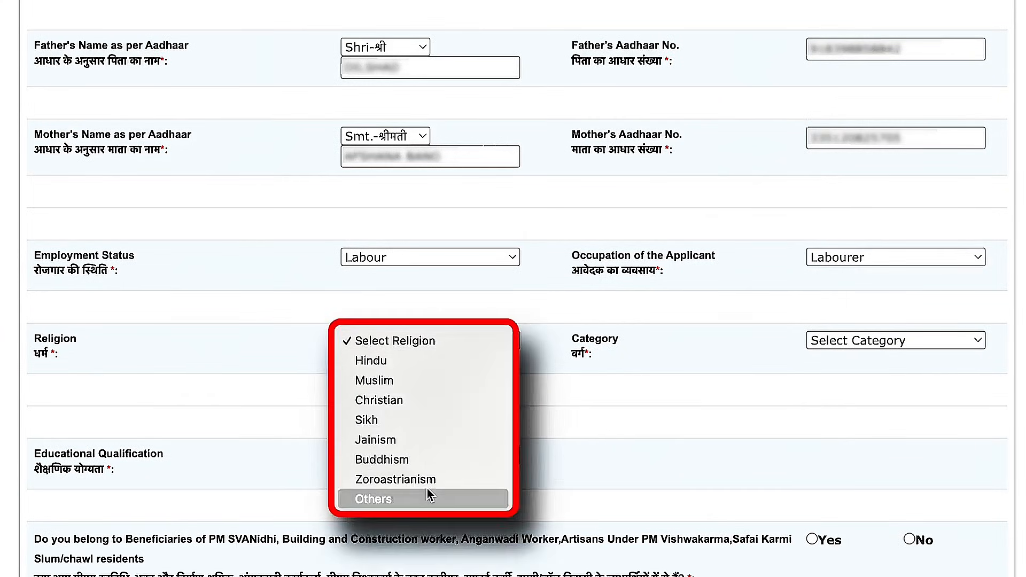
pyautogui.click(395, 384)
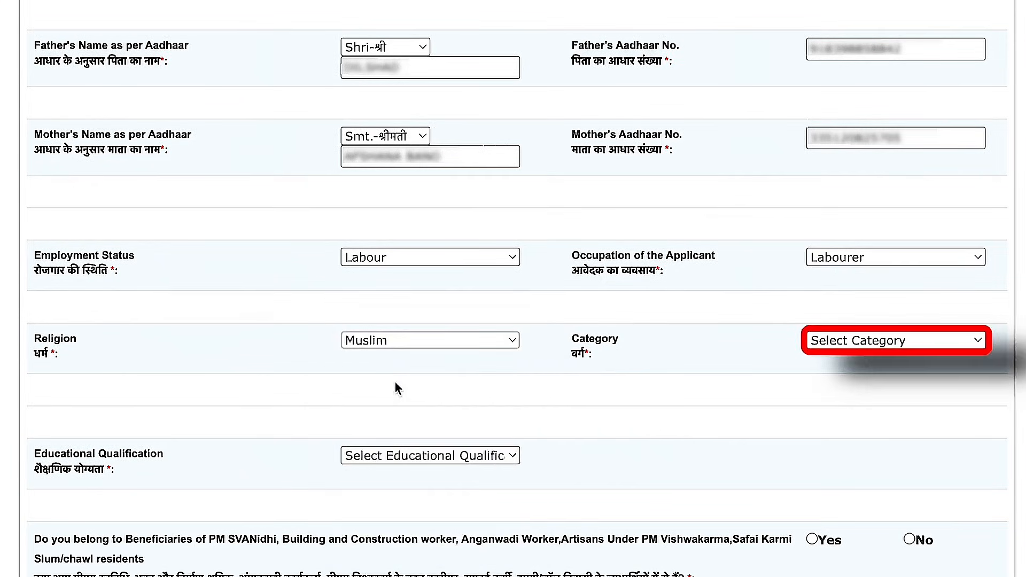
pyautogui.click(871, 340)
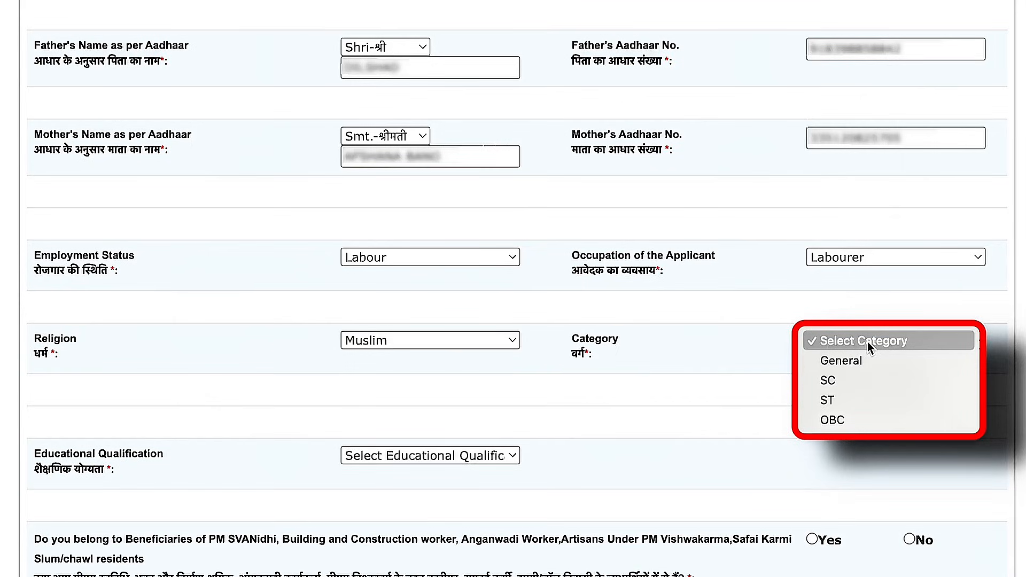
pyautogui.click(862, 422)
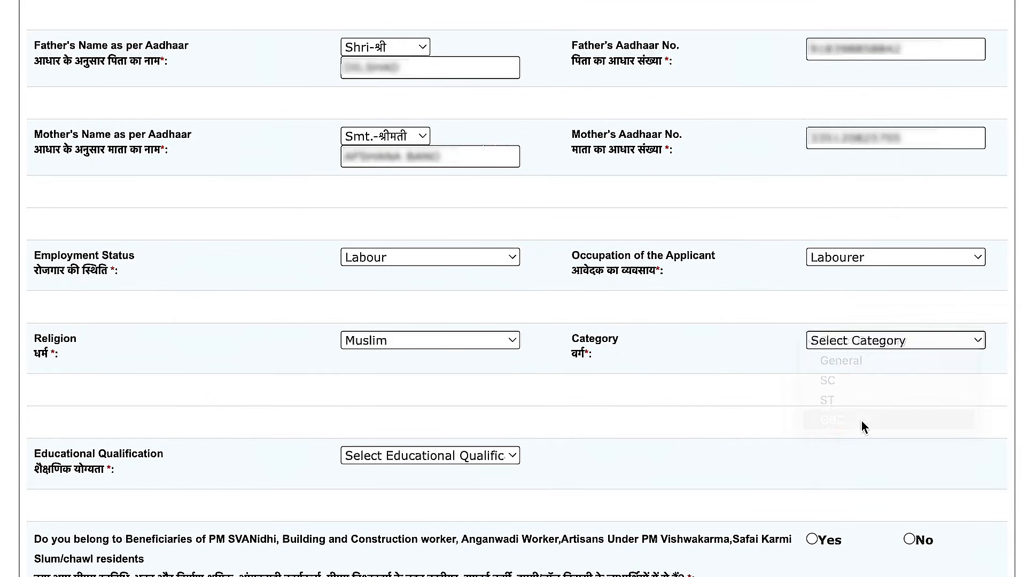
# Step: Set the educational qualification to No Education and answer No to the PM SVANidhi/construction worker beneficiaries question
pyautogui.click(491, 455)
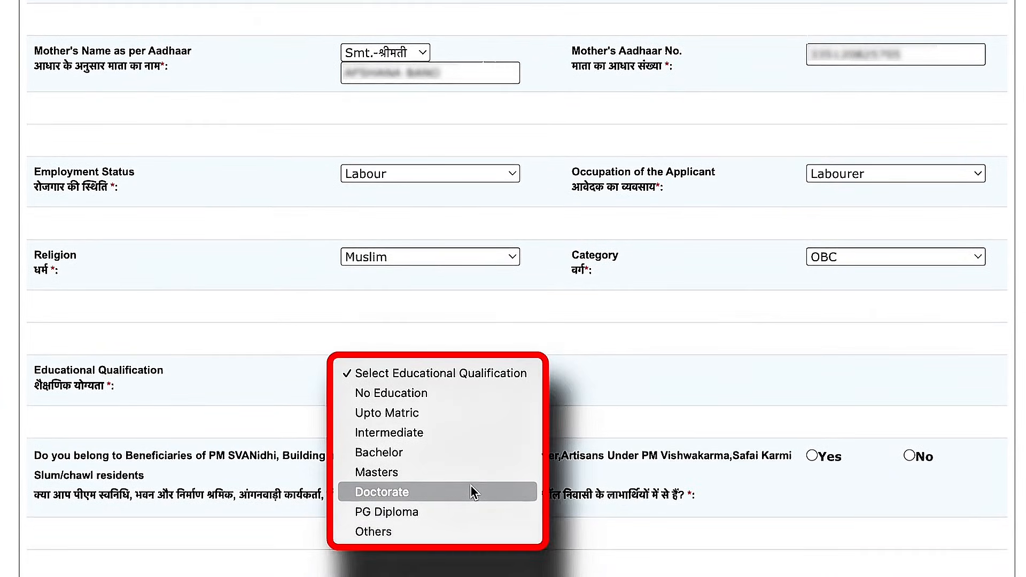
pyautogui.click(476, 394)
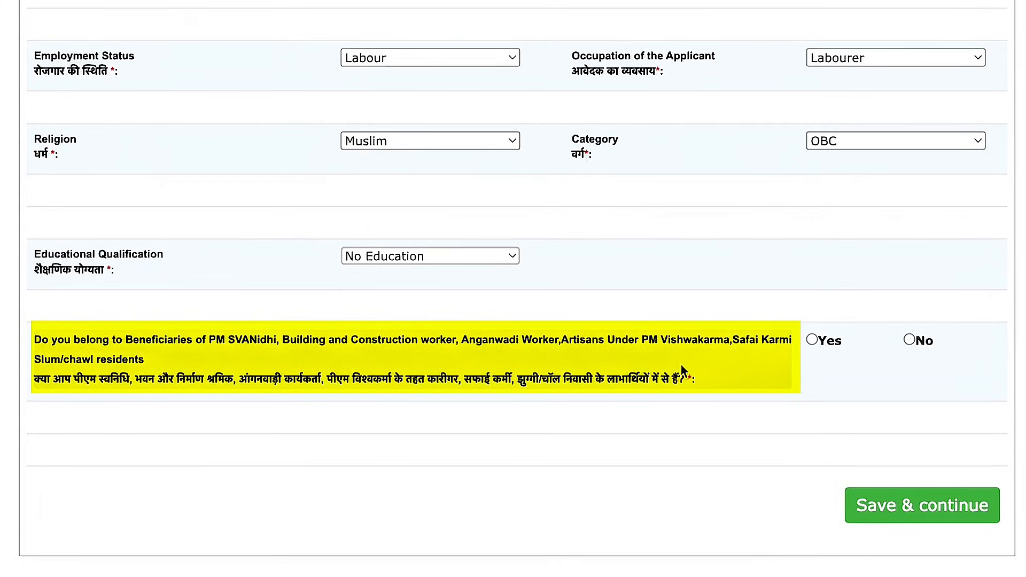
pyautogui.click(909, 340)
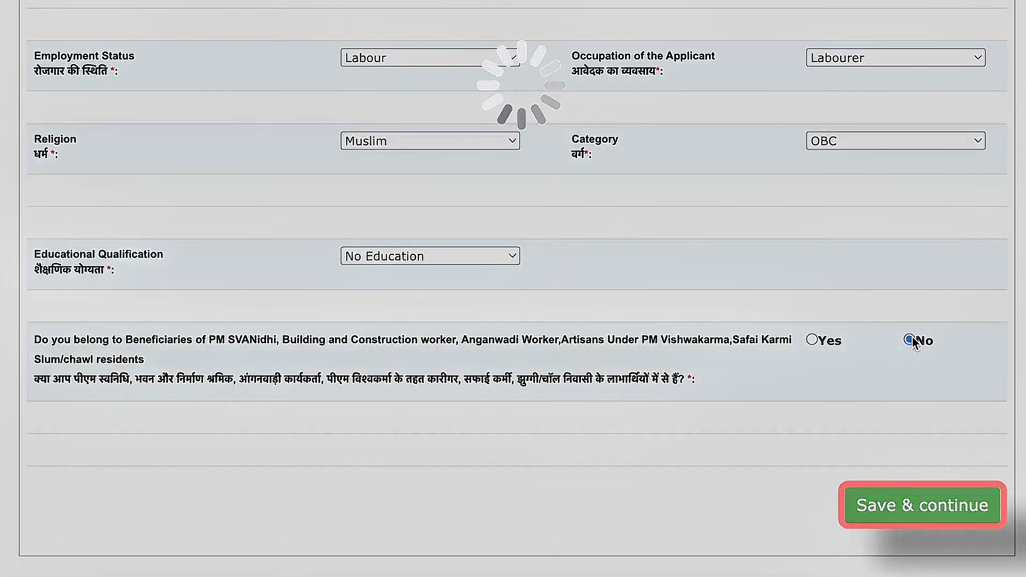
# Step: Save the personal details, then save the family member details without adding another member
pyautogui.click(927, 512)
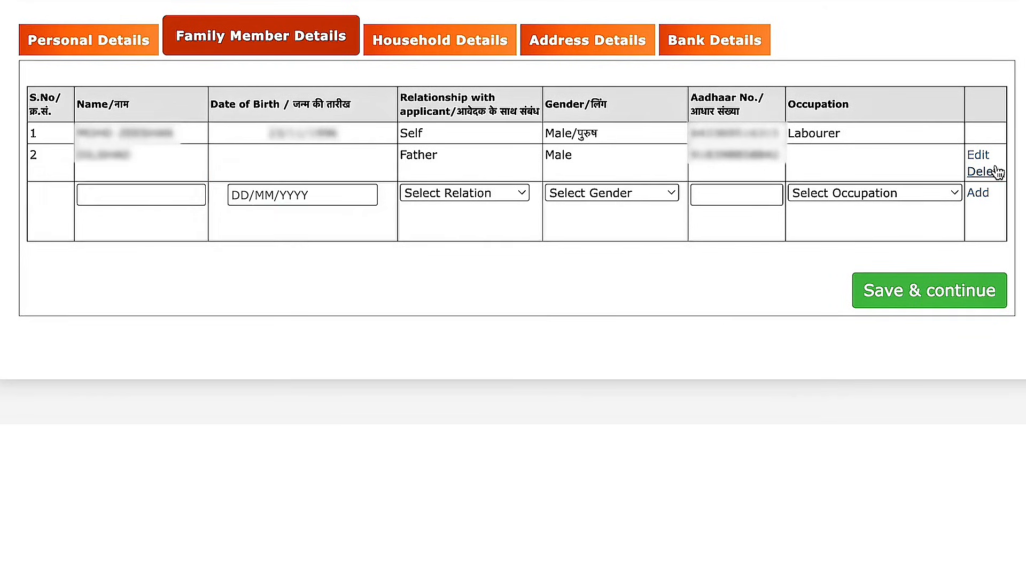
pyautogui.click(437, 194)
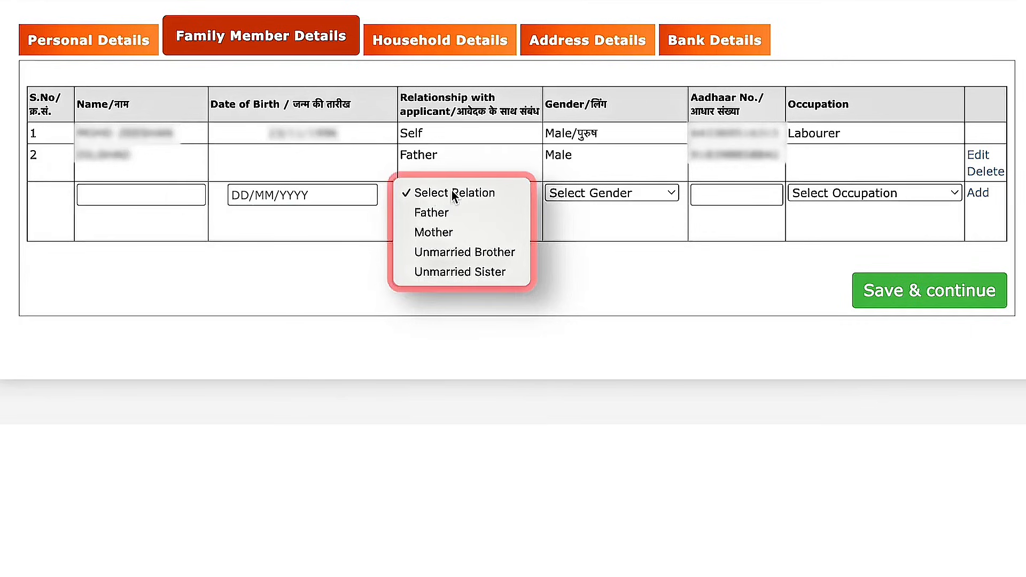
pyautogui.click(453, 194)
pyautogui.click(567, 192)
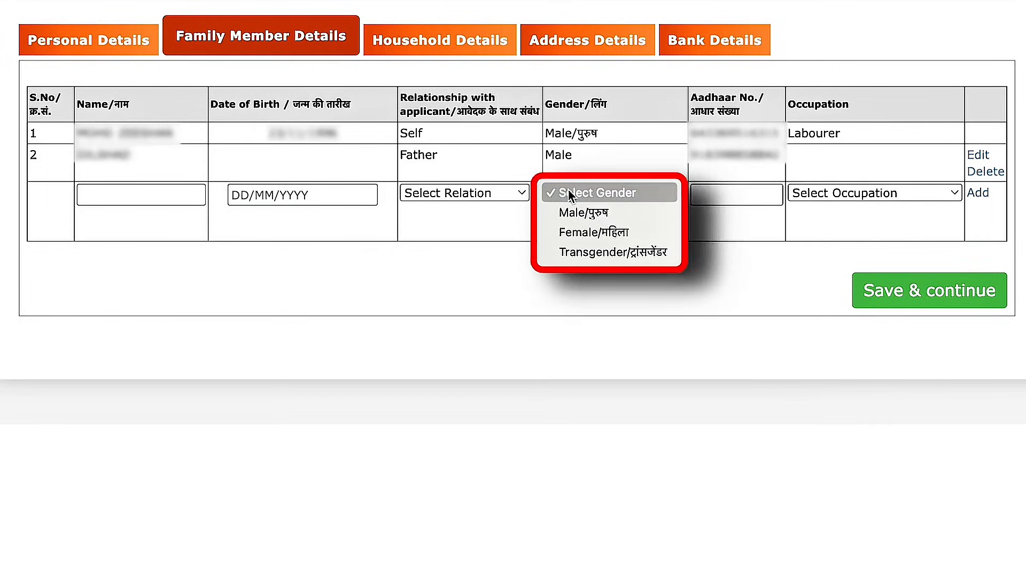
pyautogui.click(569, 193)
pyautogui.click(920, 198)
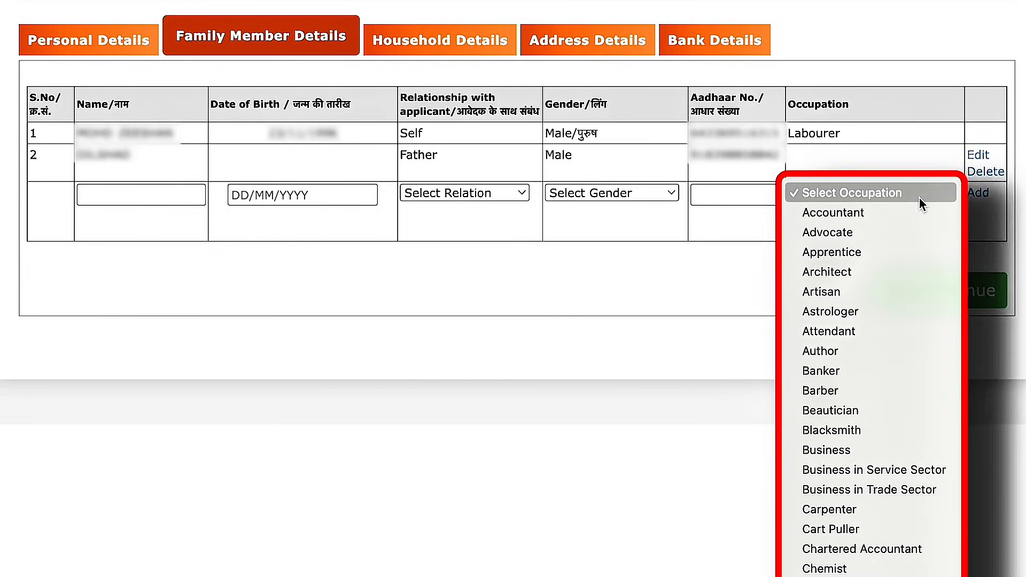
pyautogui.click(920, 204)
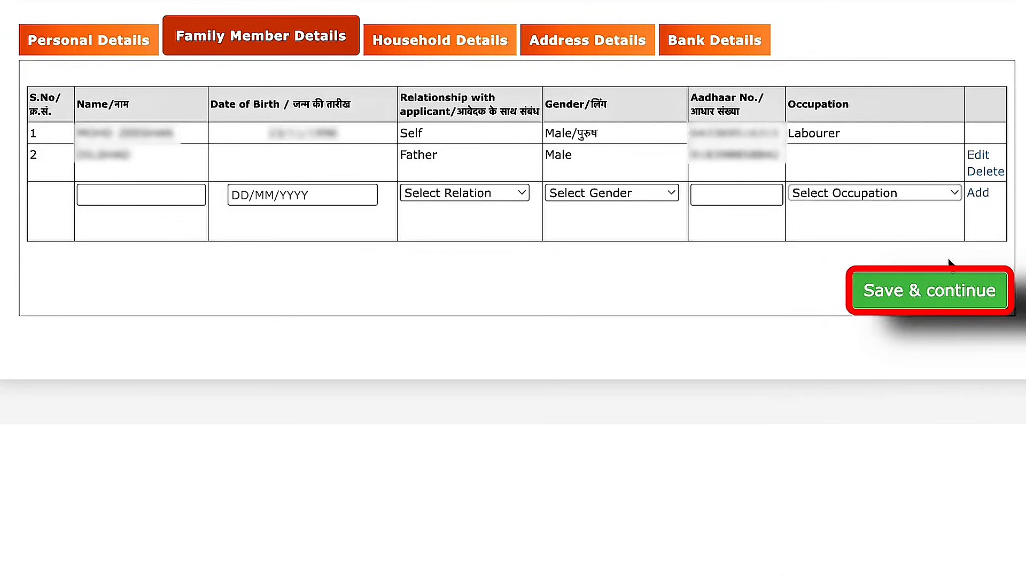
pyautogui.click(952, 290)
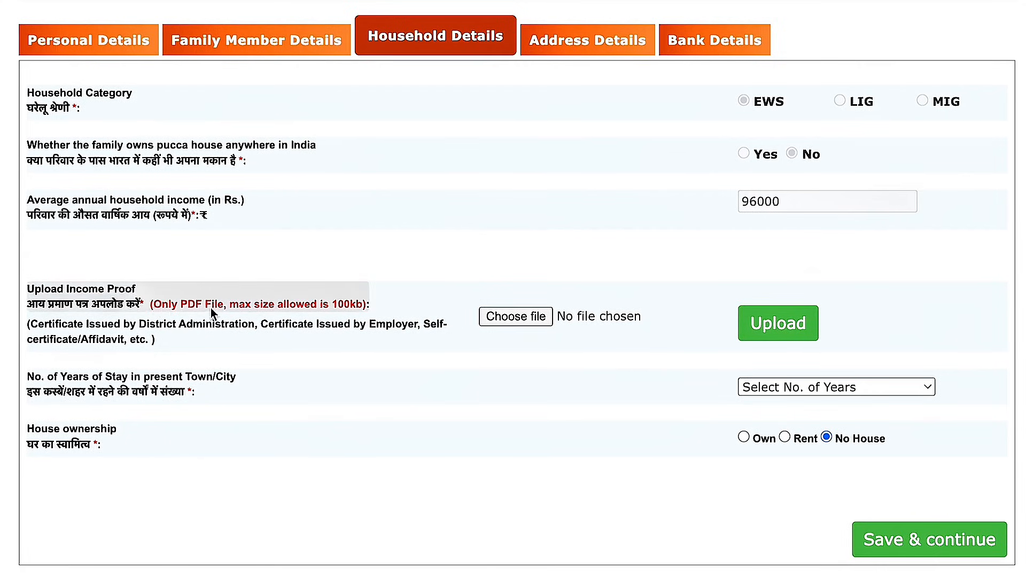
# Step: Choose the income proof PDF from the Downloads folder and upload it
pyautogui.click(498, 319)
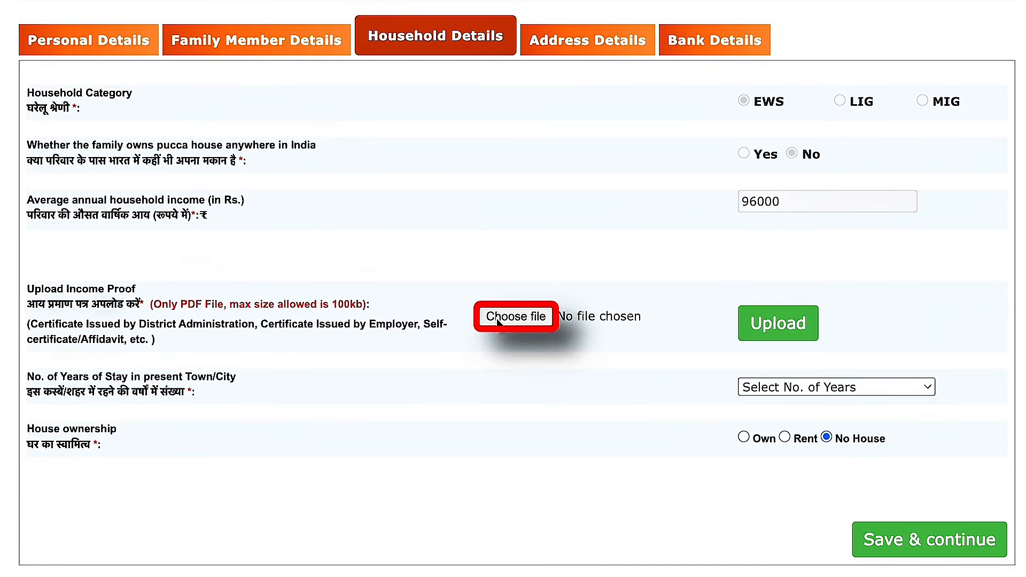
pyautogui.click(497, 319)
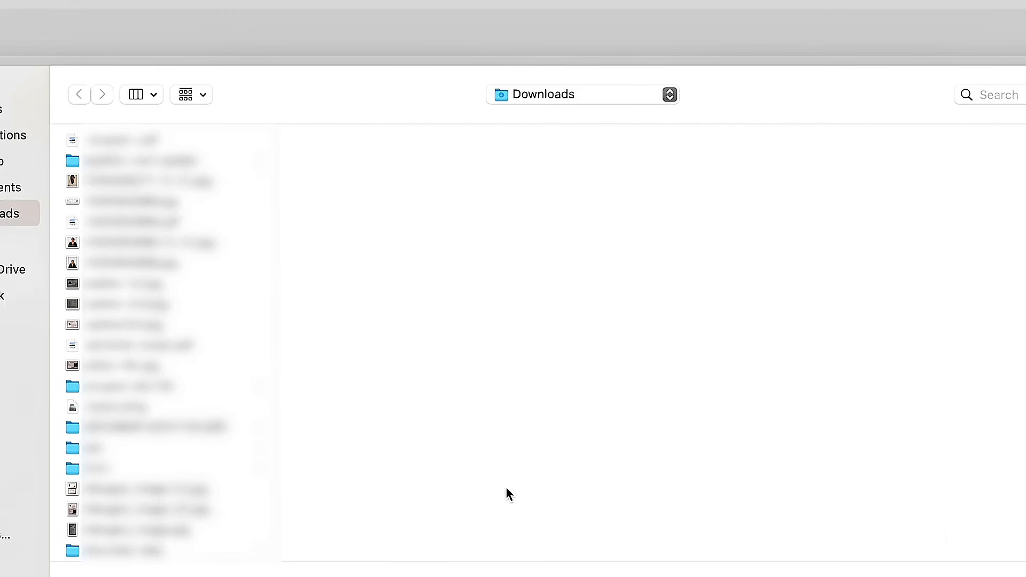
pyautogui.click(142, 501)
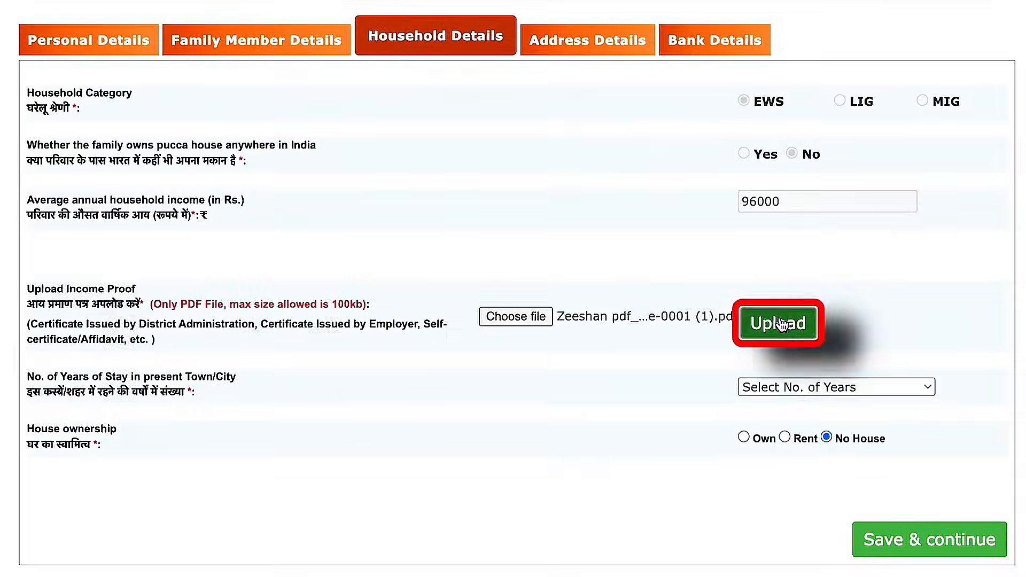
pyautogui.click(780, 323)
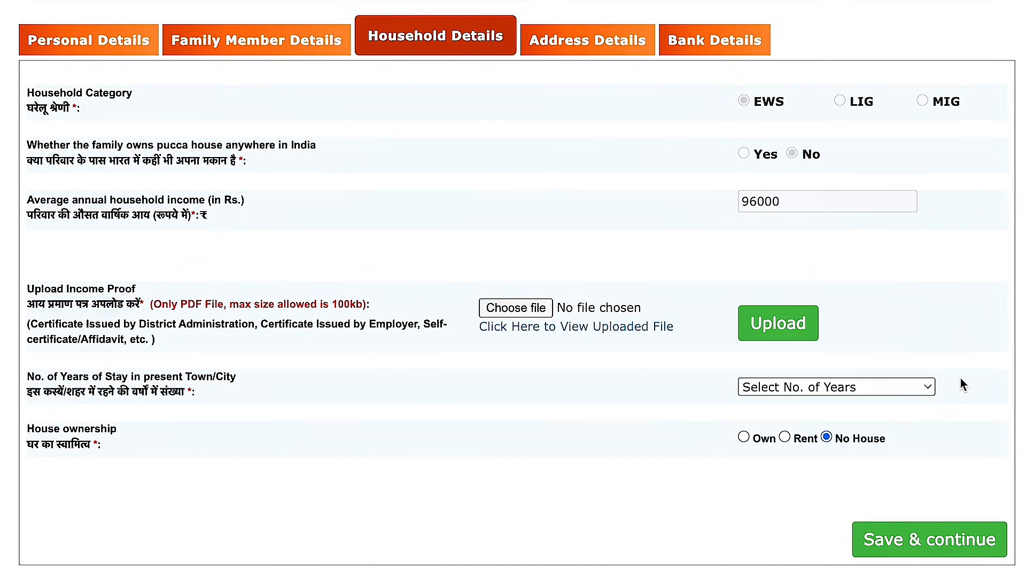
# Step: Set the number of years of stay in the present town to More than 10 Years
pyautogui.click(928, 387)
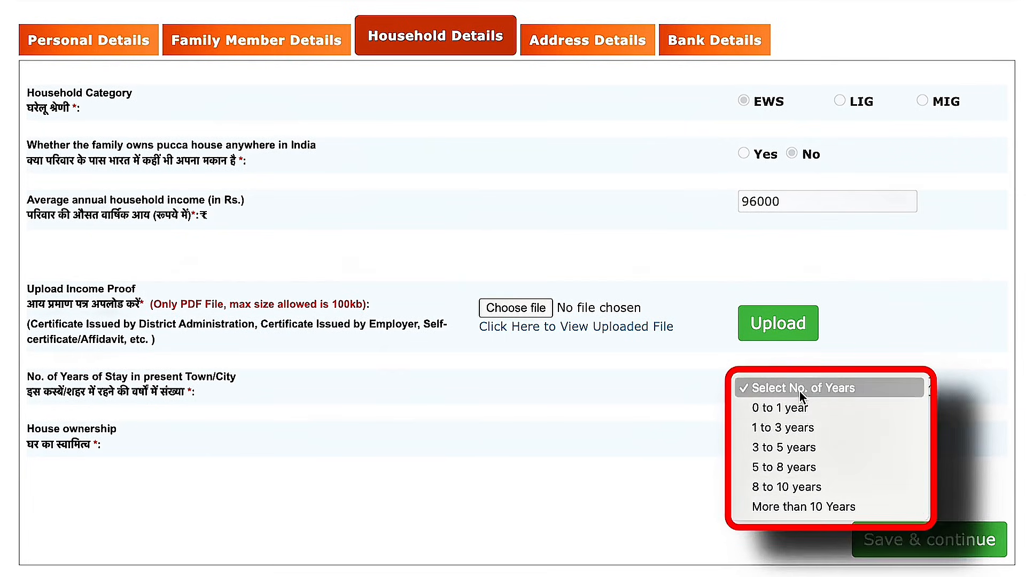
pyautogui.click(796, 510)
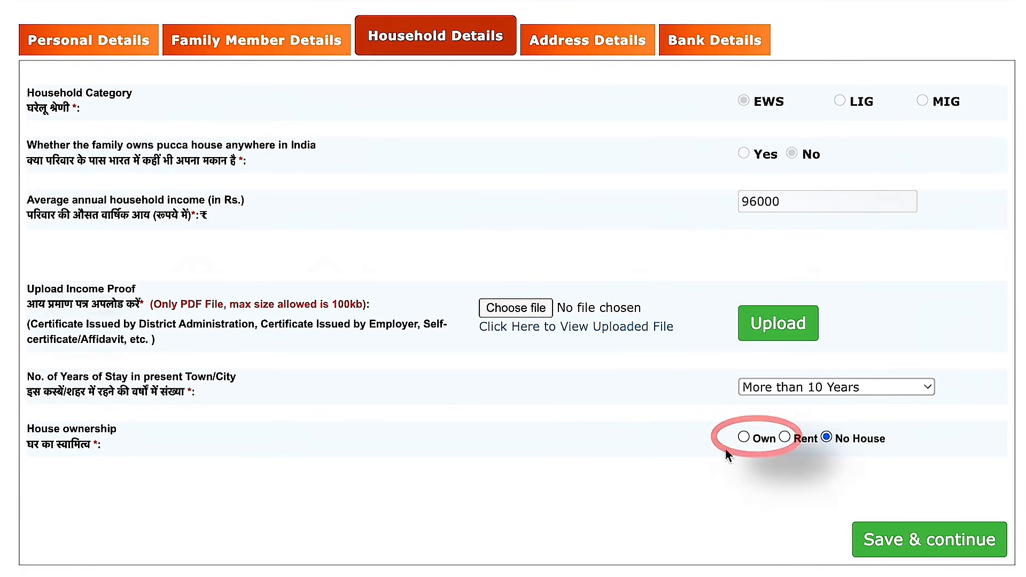
pyautogui.click(744, 438)
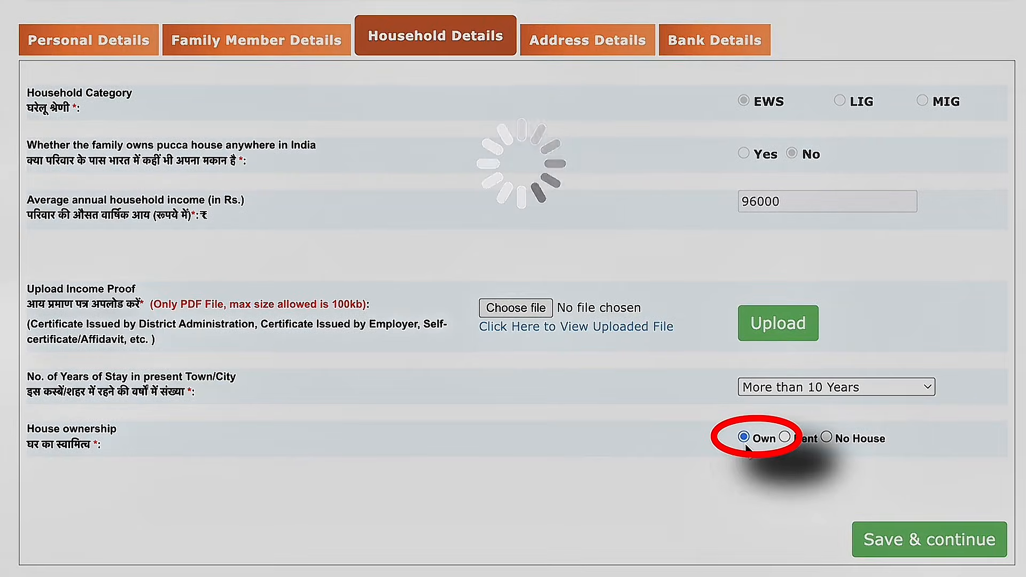
pyautogui.scroll(-1, 746, 449)
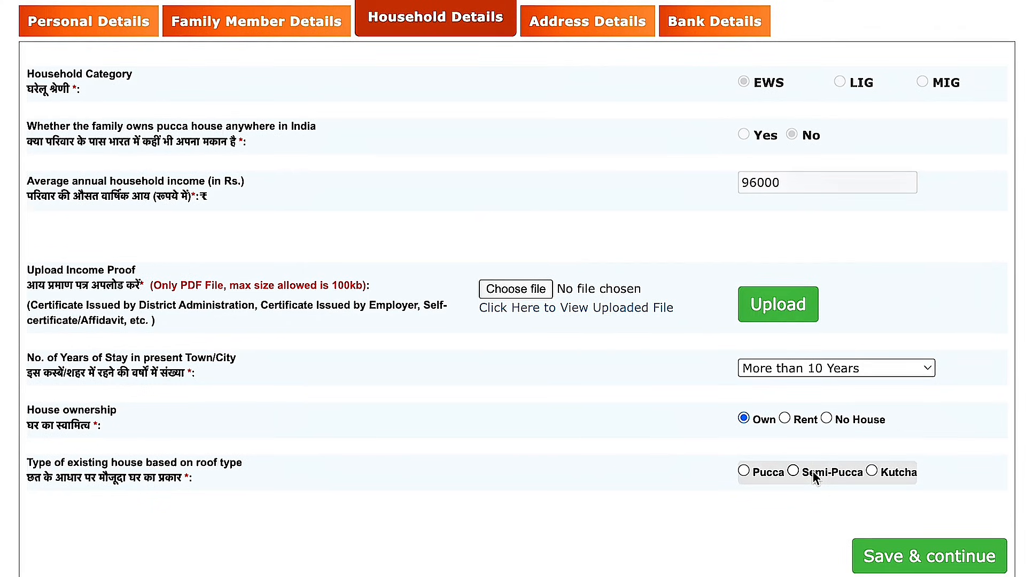
pyautogui.click(872, 471)
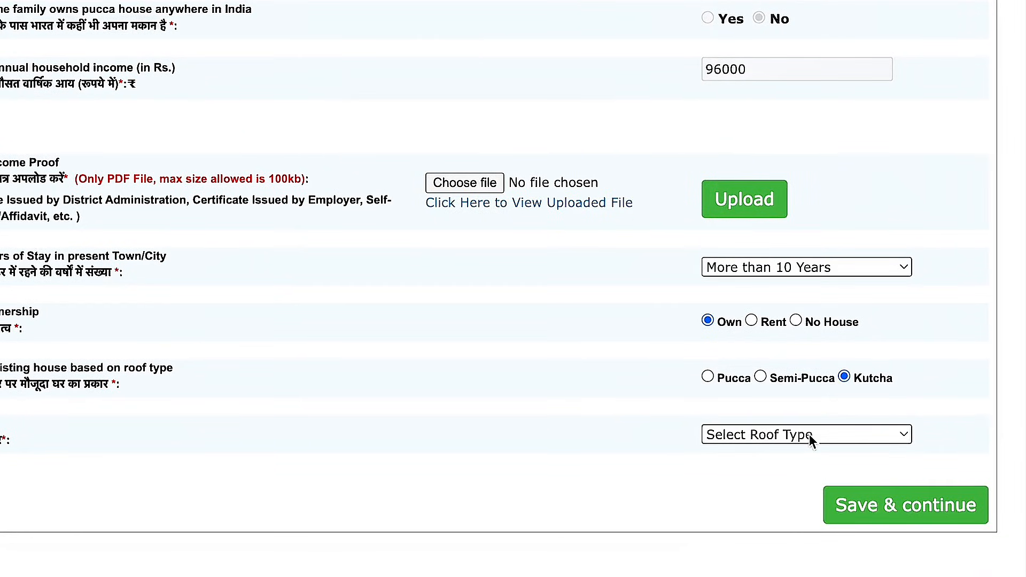
pyautogui.click(809, 434)
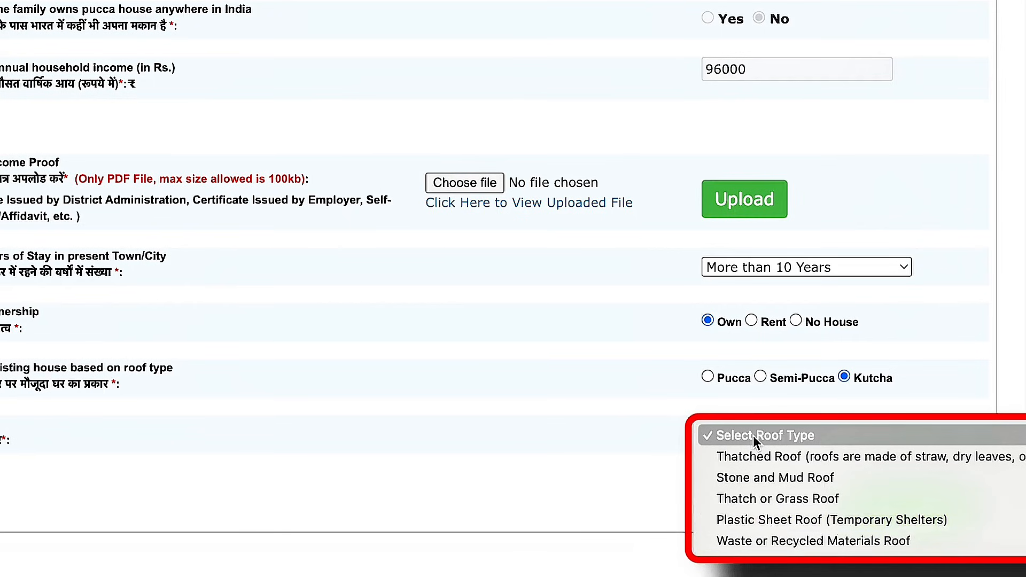
pyautogui.click(753, 435)
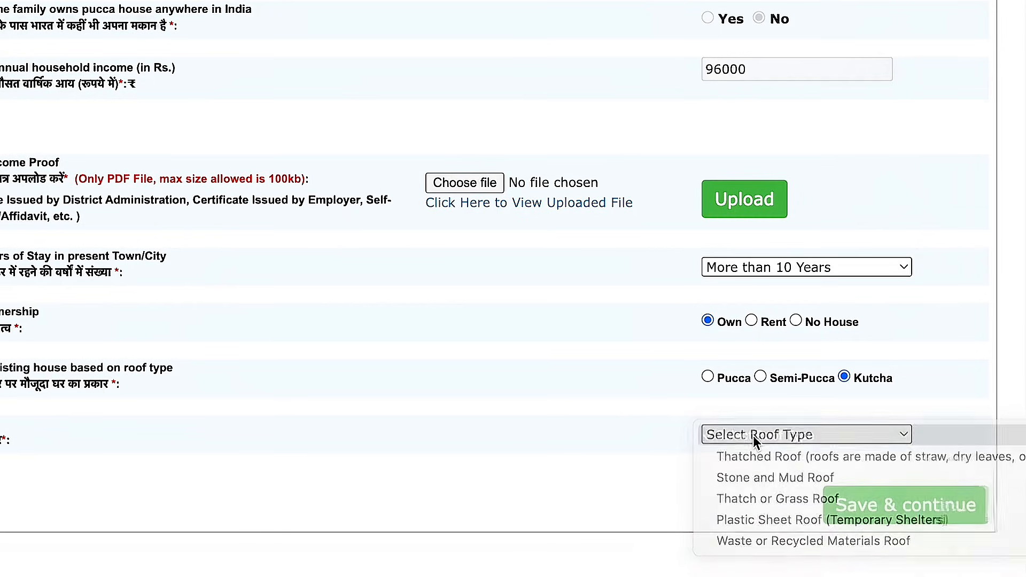
pyautogui.click(800, 324)
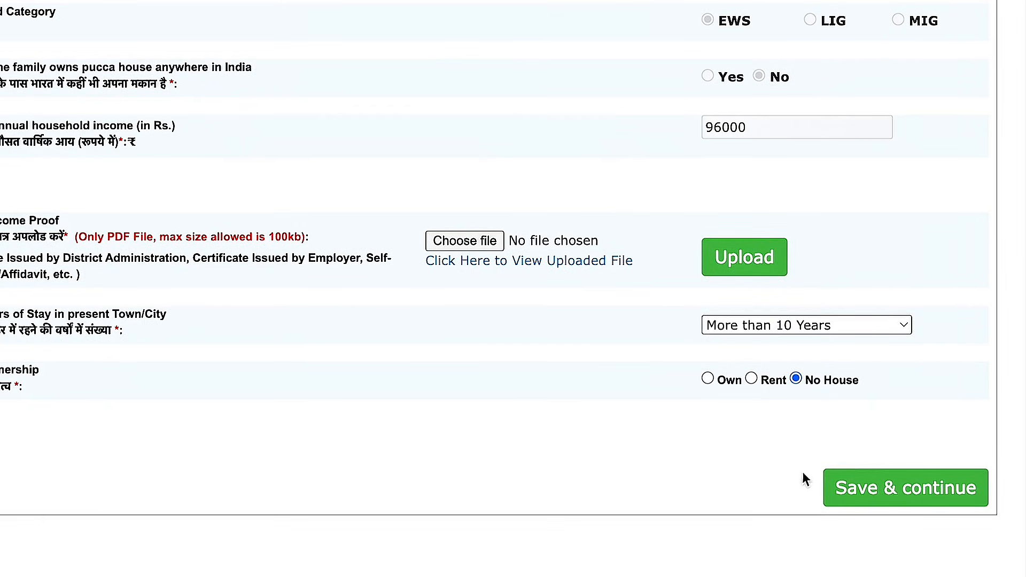
# Step: Save the household details and continue to the address details
pyautogui.click(888, 497)
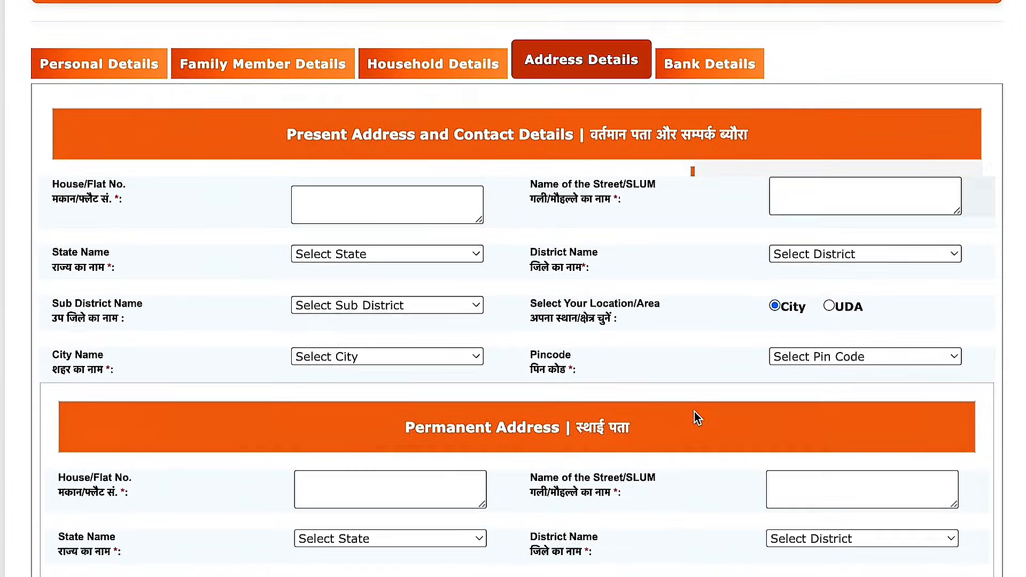
pyautogui.scroll(-5, 694, 412)
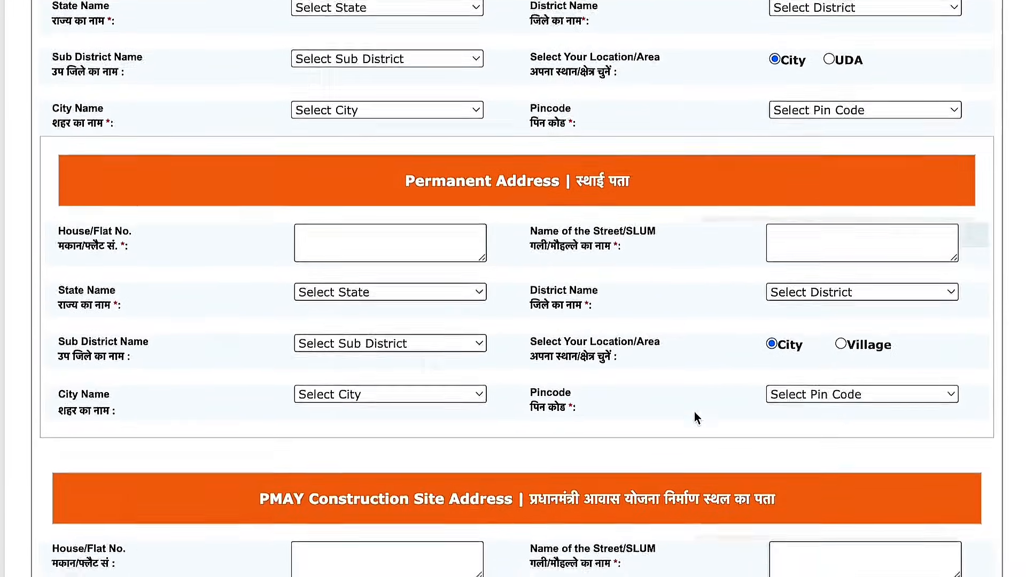
pyautogui.scroll(6, 694, 411)
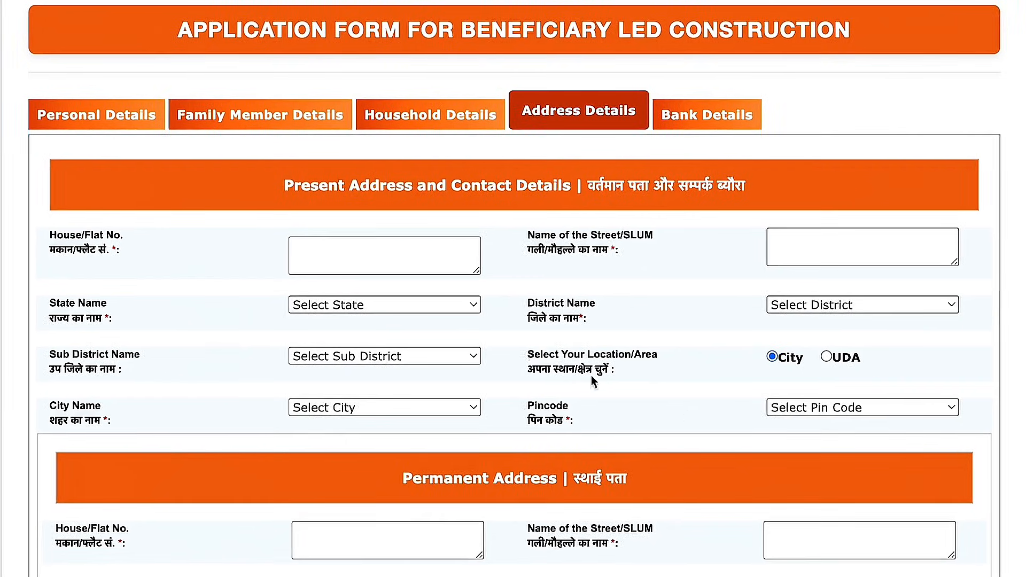
# Step: Fill in the present address house/flat number and street, with state Uttar Pradesh and district Lucknow
pyautogui.click(397, 251)
pyautogui.press('capslock')
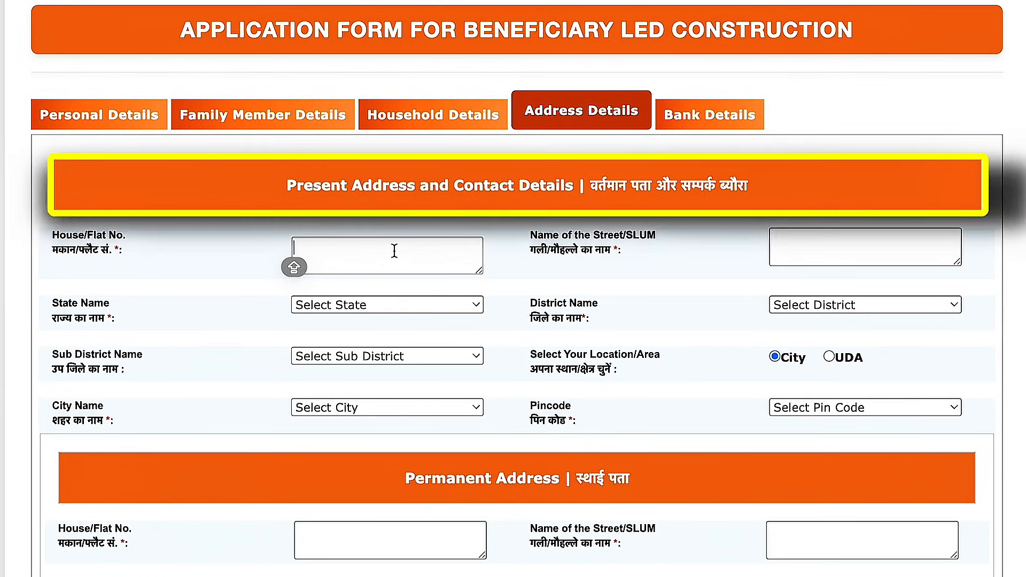
pyautogui.click(394, 251)
pyautogui.write('412')
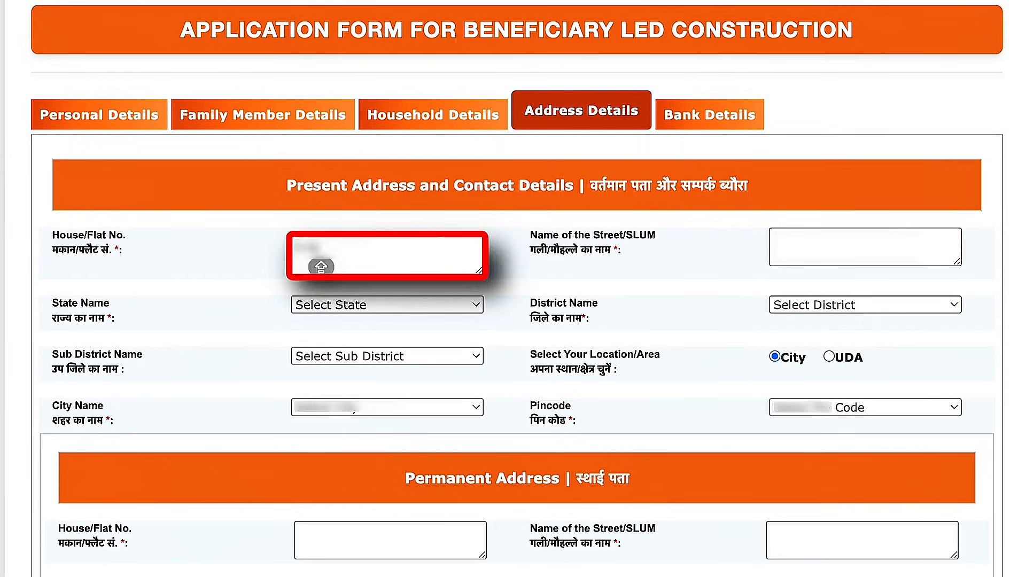
pyautogui.press('capslock')
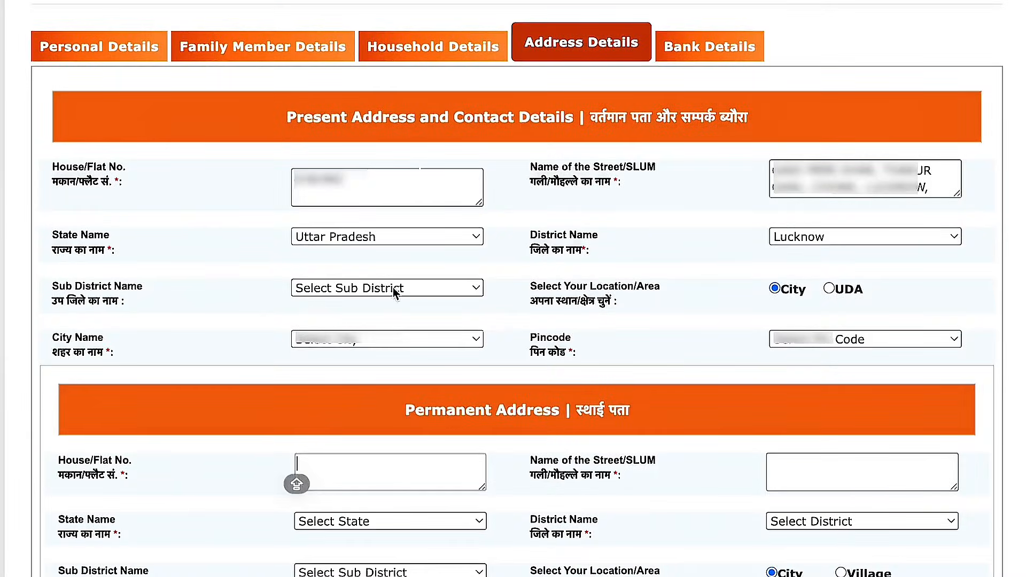
# Step: Set the present address sub-district to Sadar and the city to Lucknow Municipal Corporation
pyautogui.click(395, 291)
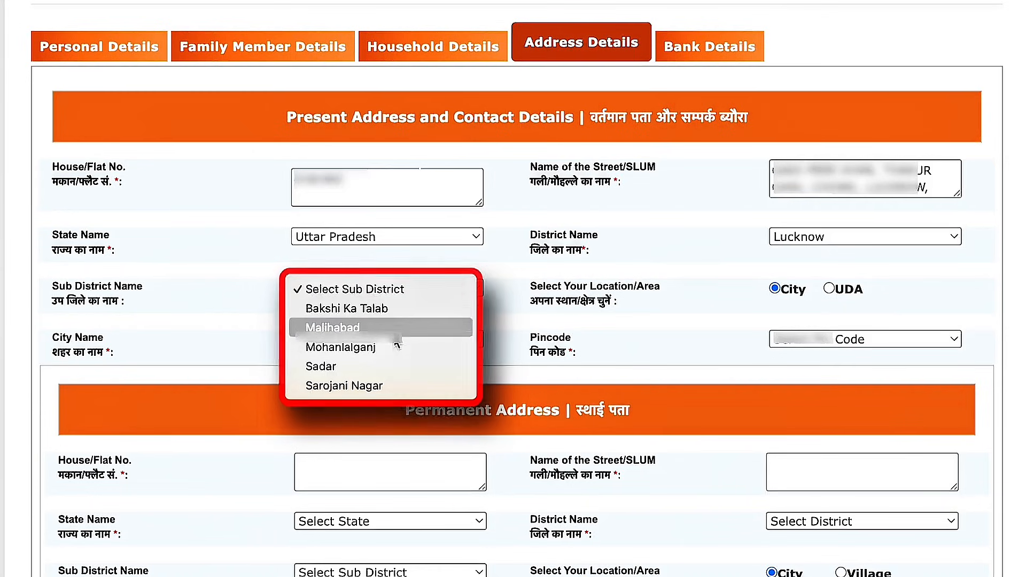
pyautogui.click(392, 369)
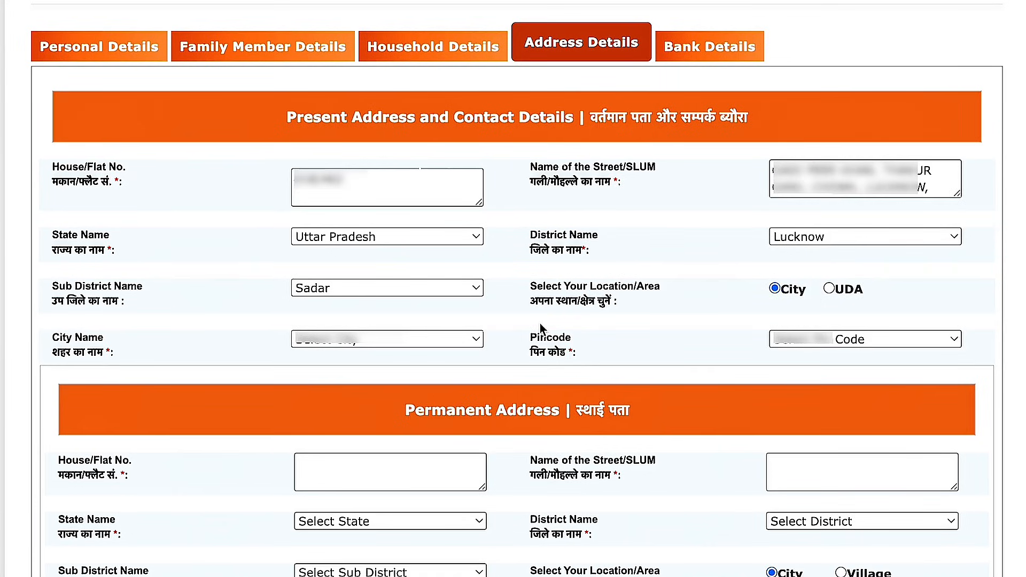
pyautogui.click(355, 339)
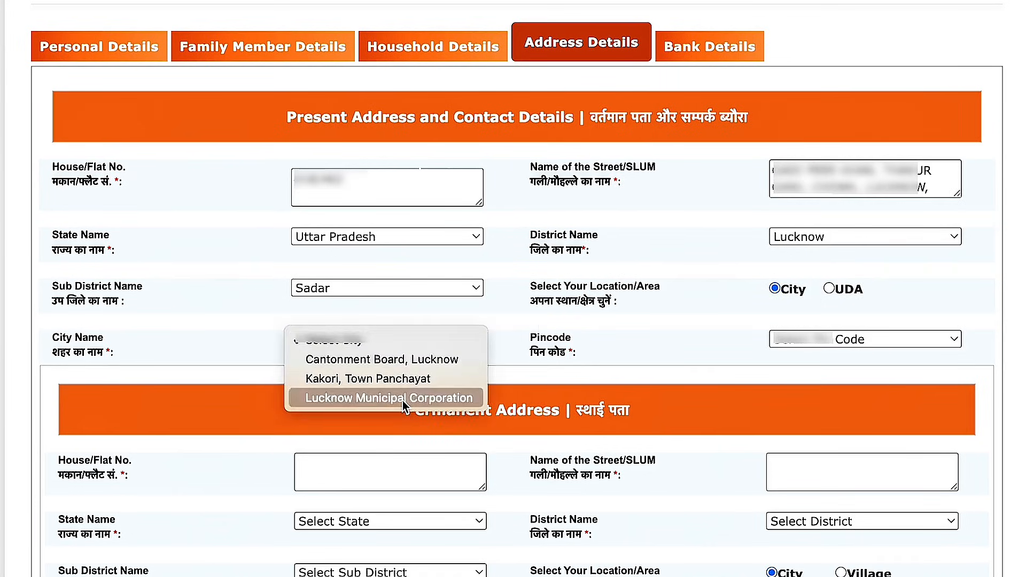
pyautogui.click(358, 400)
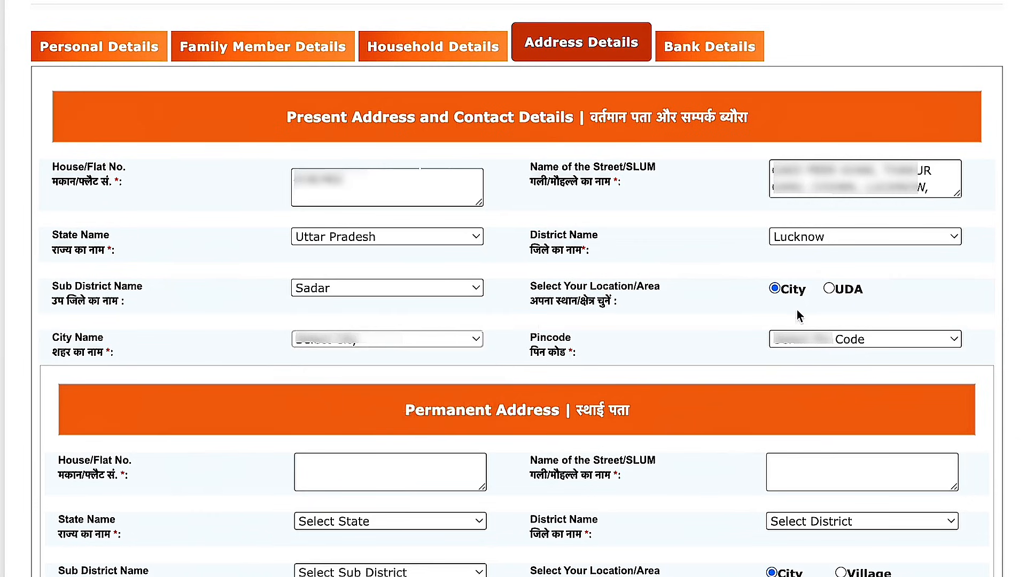
# Step: Select the pincode for the present address
pyautogui.click(903, 339)
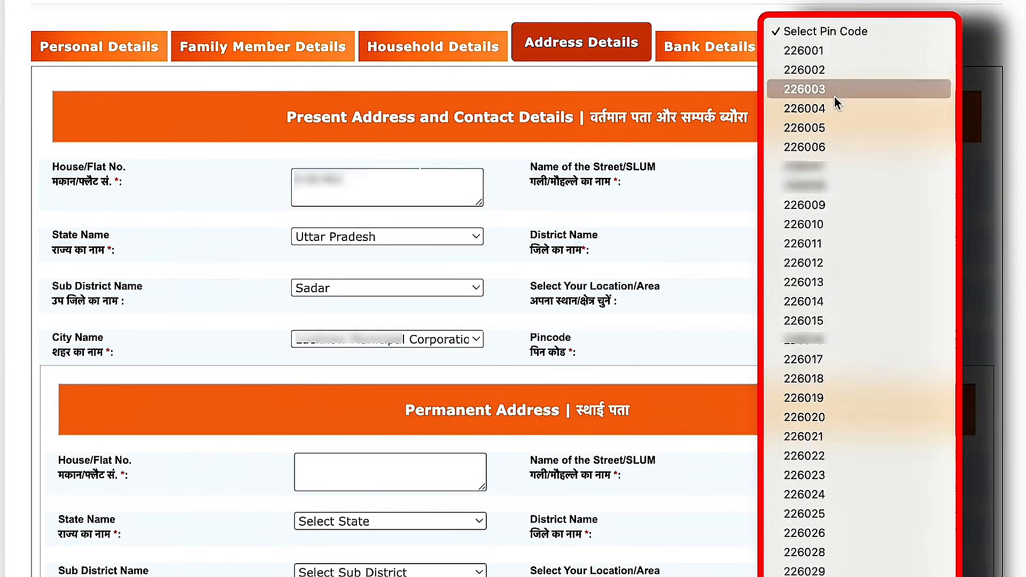
pyautogui.click(835, 97)
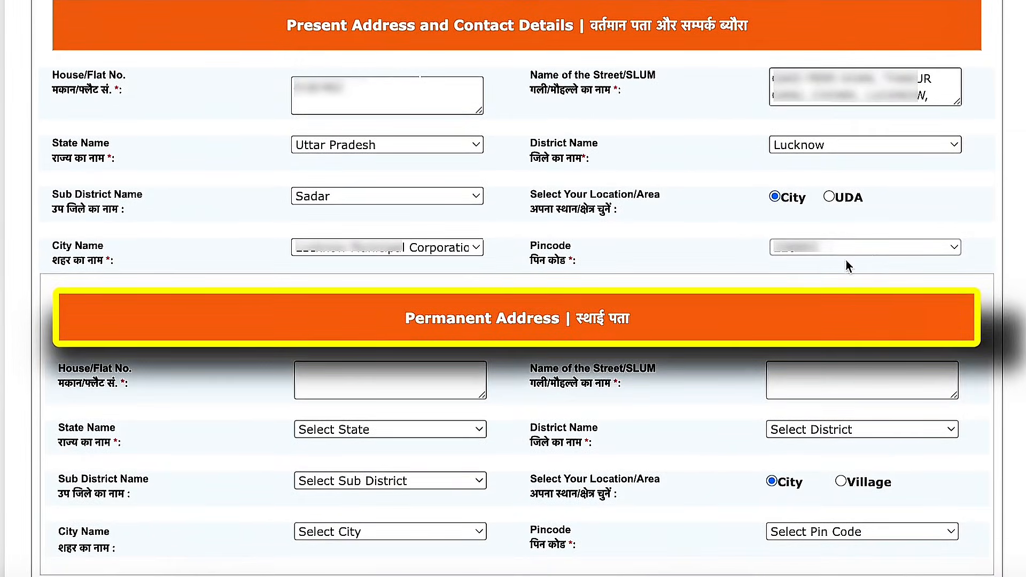
# Step: Fill in the permanent address with the same house, street, state, district, city and pincode as the present address
pyautogui.scroll(-4, 640, 345)
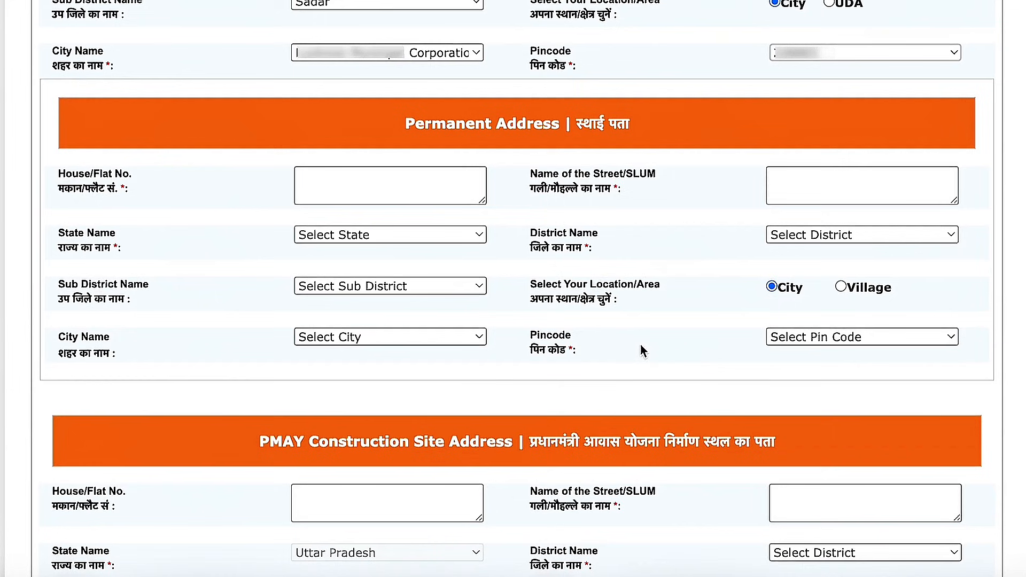
pyautogui.click(343, 197)
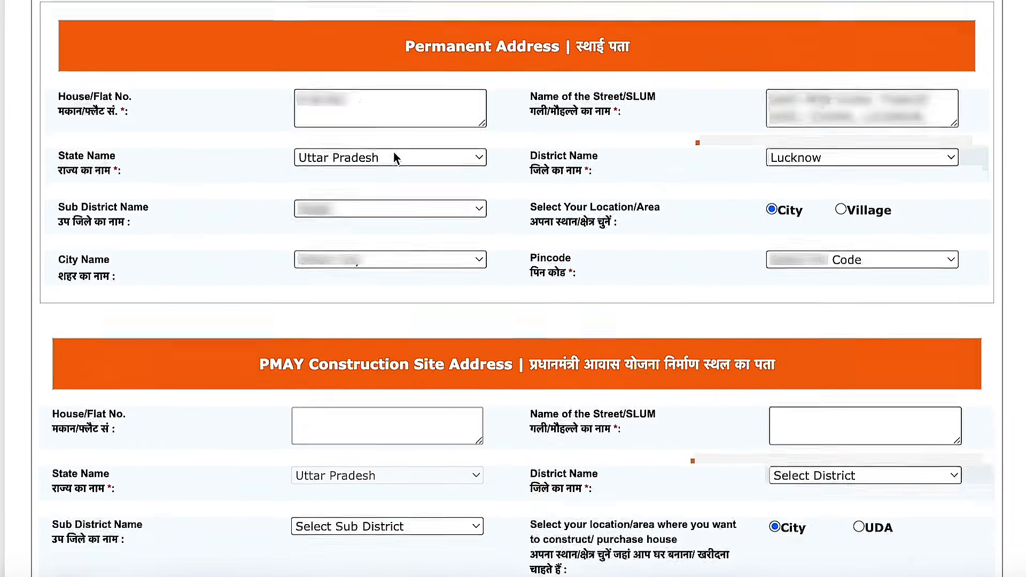
pyautogui.scroll(-2, 395, 181)
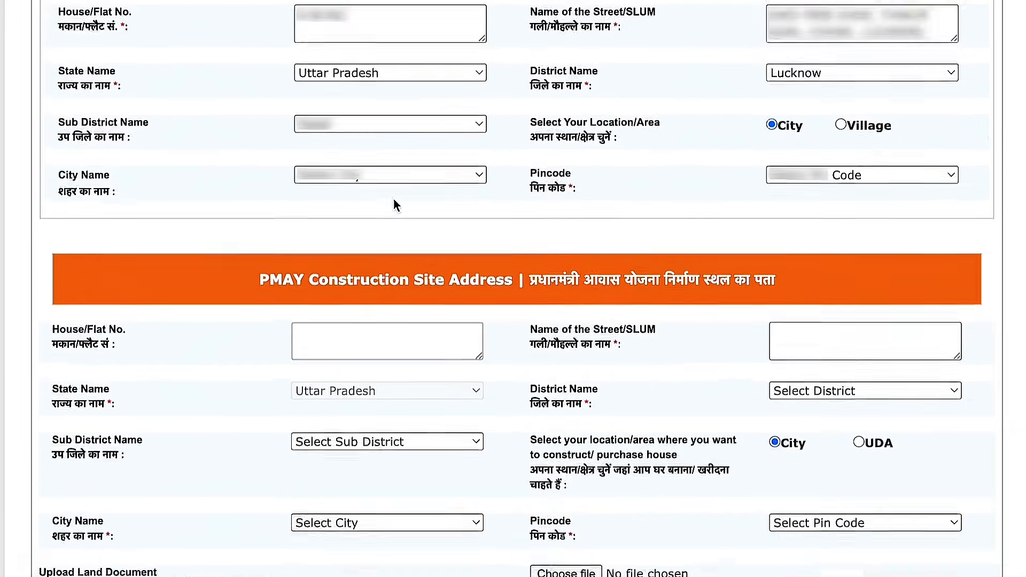
pyautogui.scroll(1, 667, 222)
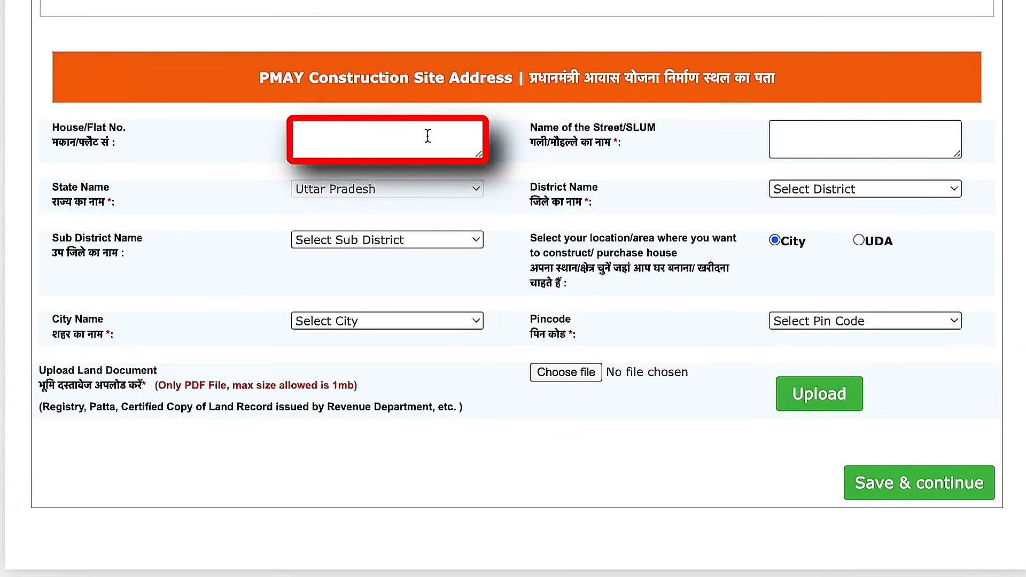
# Step: Fill in the construction site house/flat number and street, choose district Lucknow, and pick the sub-district
pyautogui.click(427, 136)
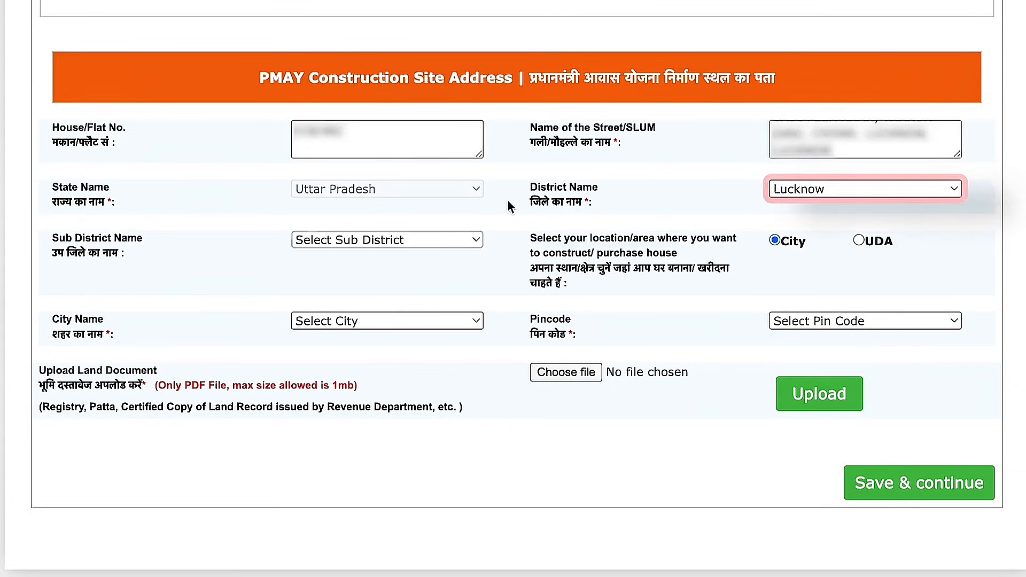
pyautogui.click(428, 239)
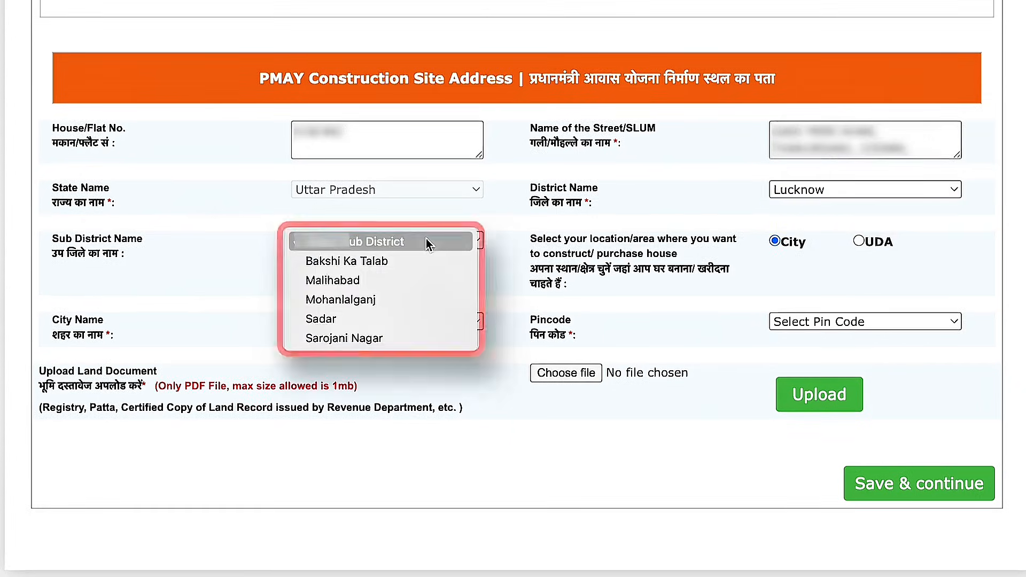
pyautogui.click(402, 314)
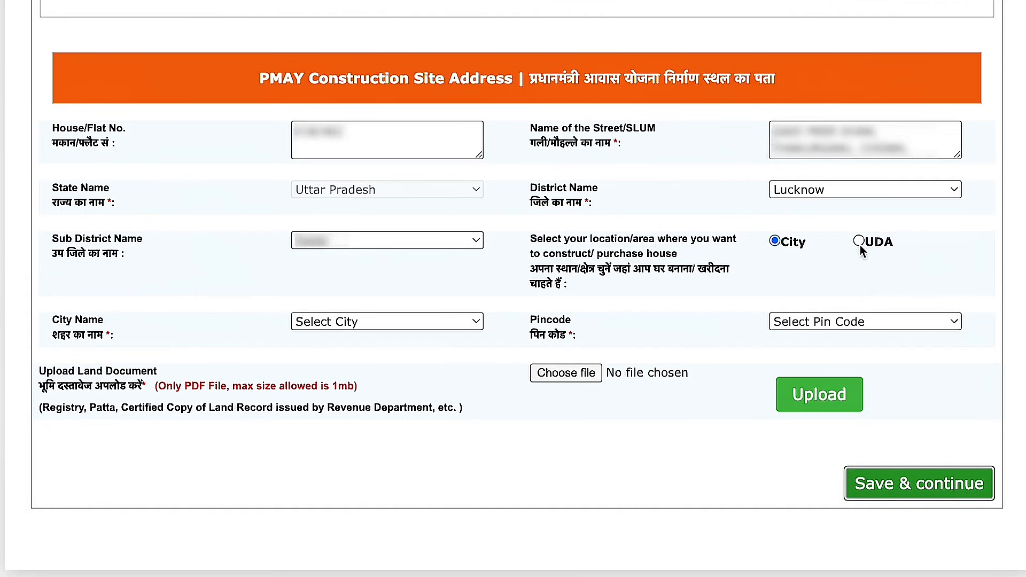
# Step: Select the construction site city and pincode
pyautogui.click(396, 323)
pyautogui.click(378, 380)
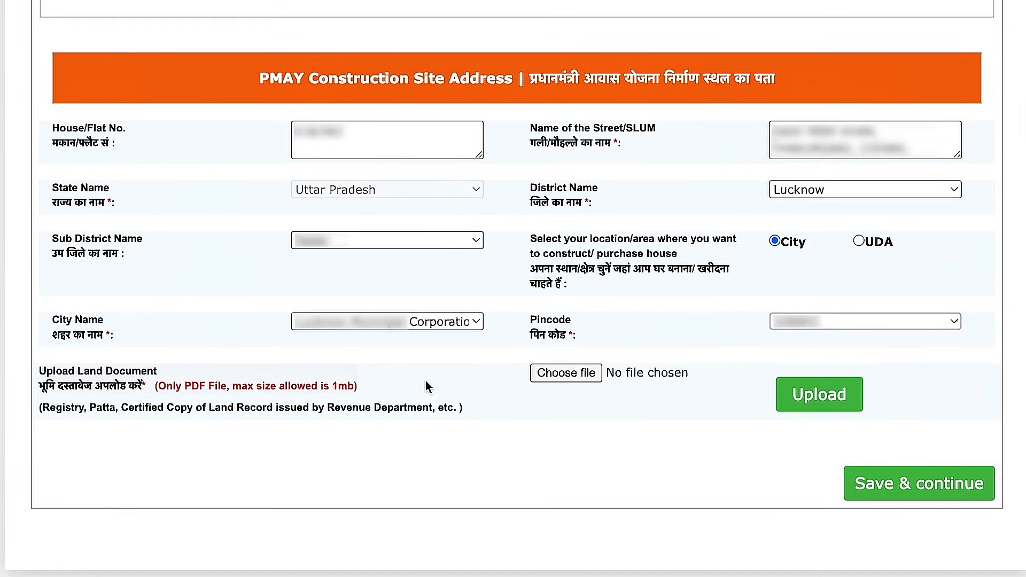
# Step: Upload the land document 1000064233.pdf and save the address details to continue to bank details
pyautogui.click(567, 373)
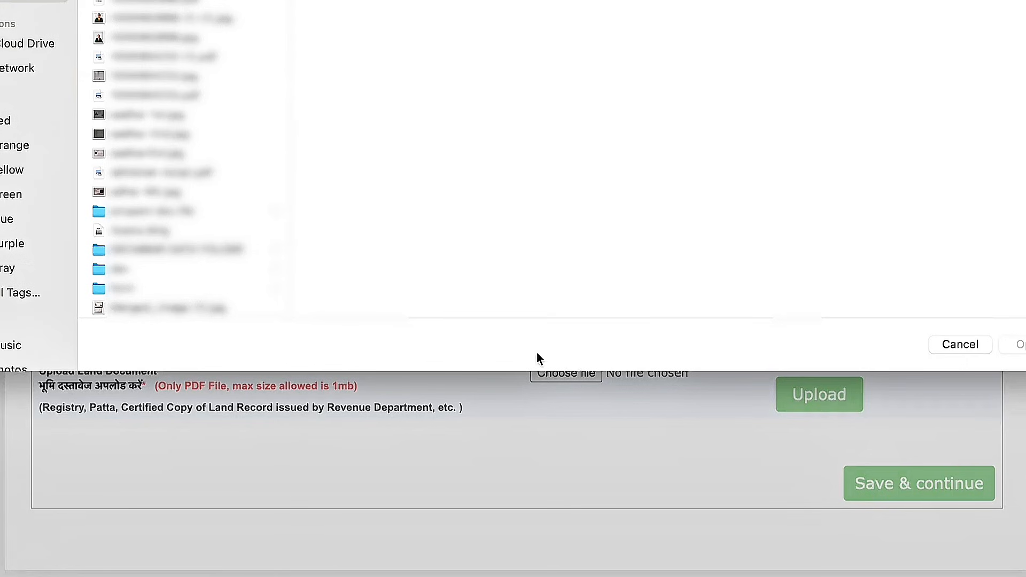
pyautogui.click(160, 75)
pyautogui.click(161, 95)
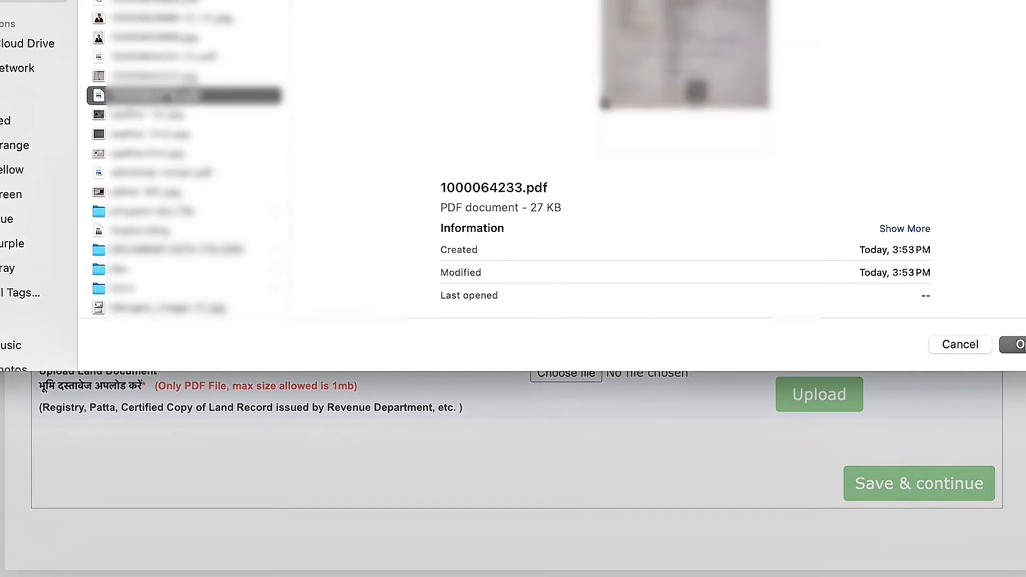
pyautogui.click(1009, 345)
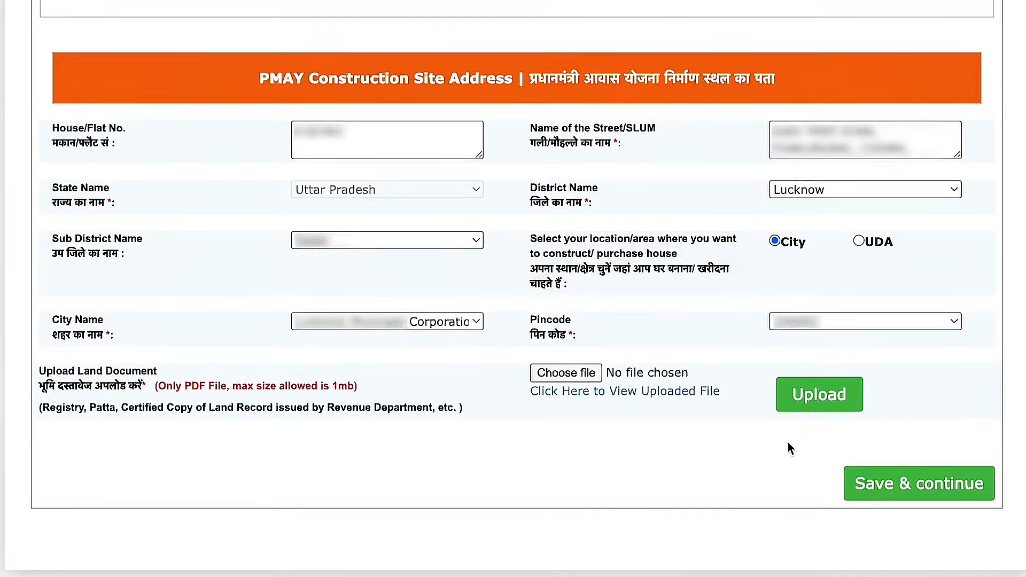
pyautogui.click(888, 483)
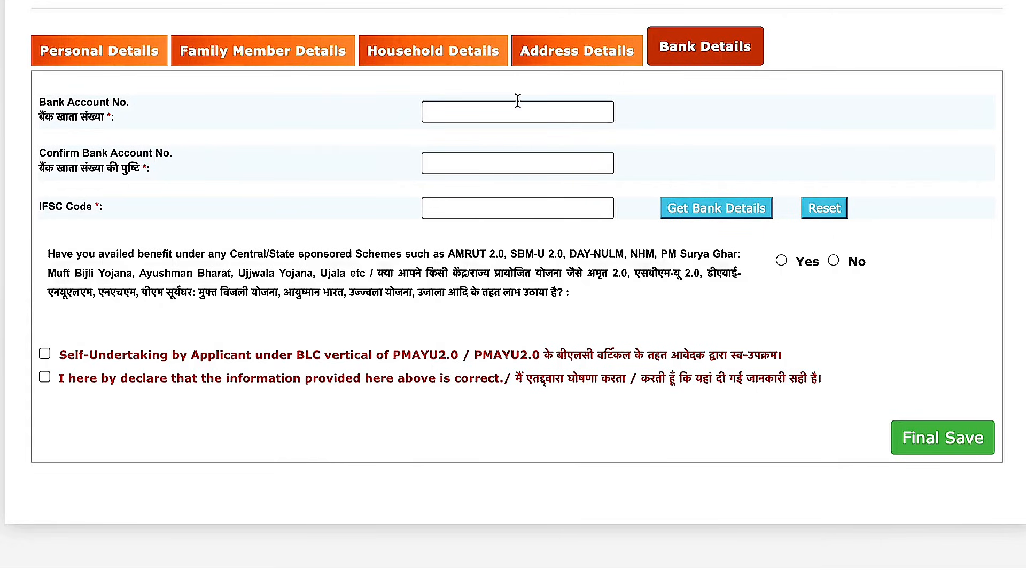
pyautogui.click(516, 109)
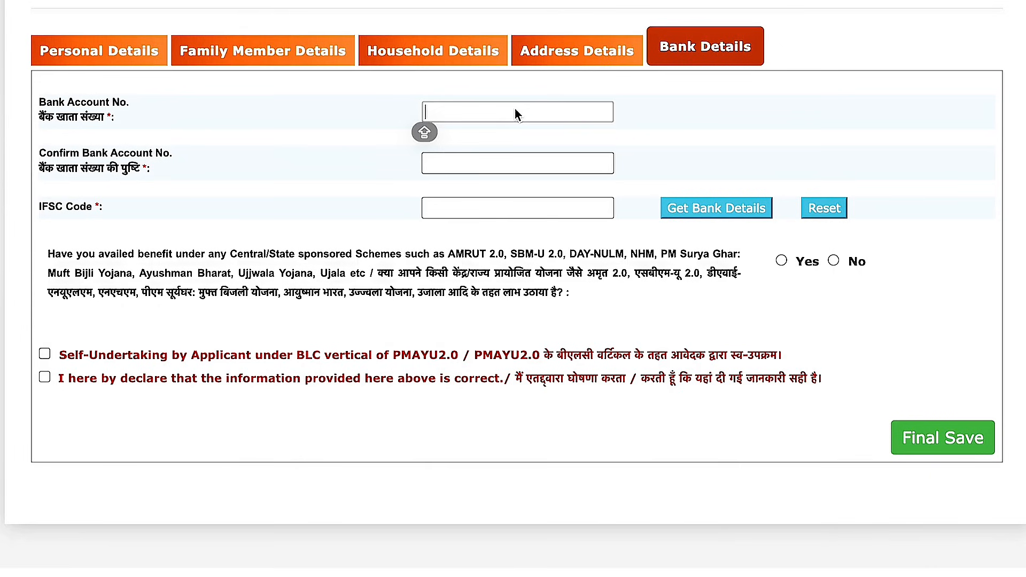
# Step: Enter and confirm the bank account number, enter the IFSC code, and fetch the bank details
pyautogui.write('50')
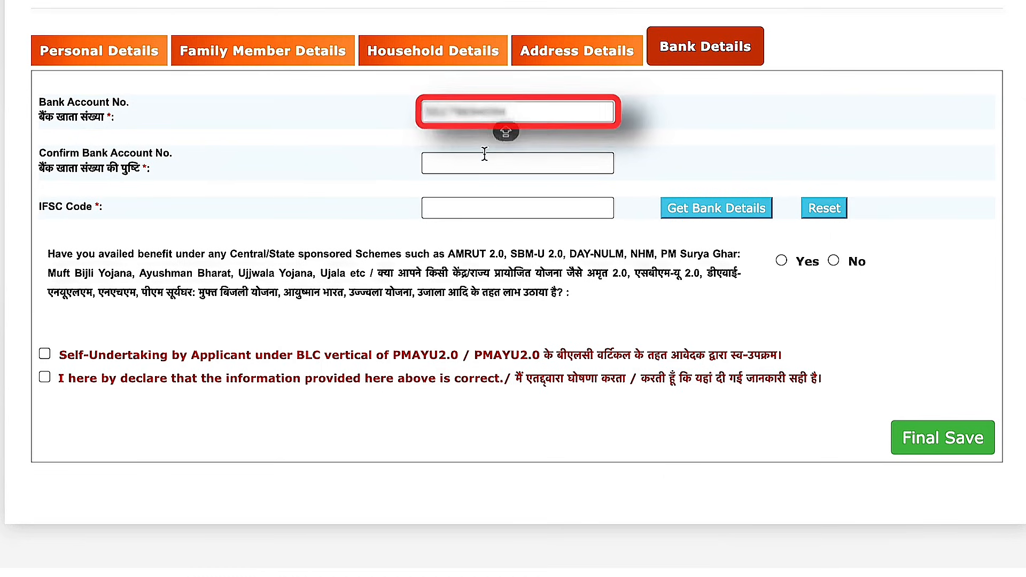
pyautogui.click(475, 169)
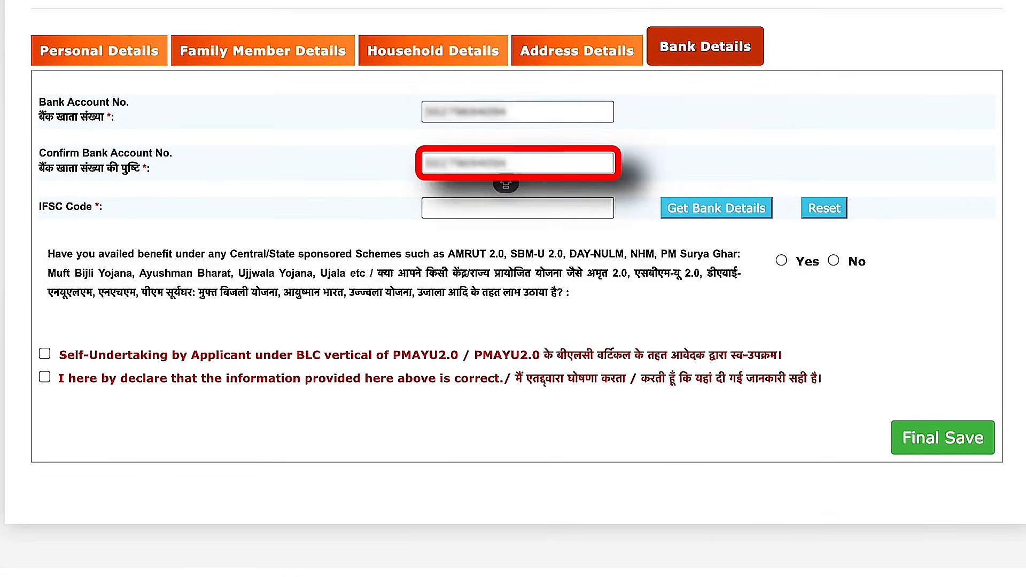
pyautogui.click(458, 208)
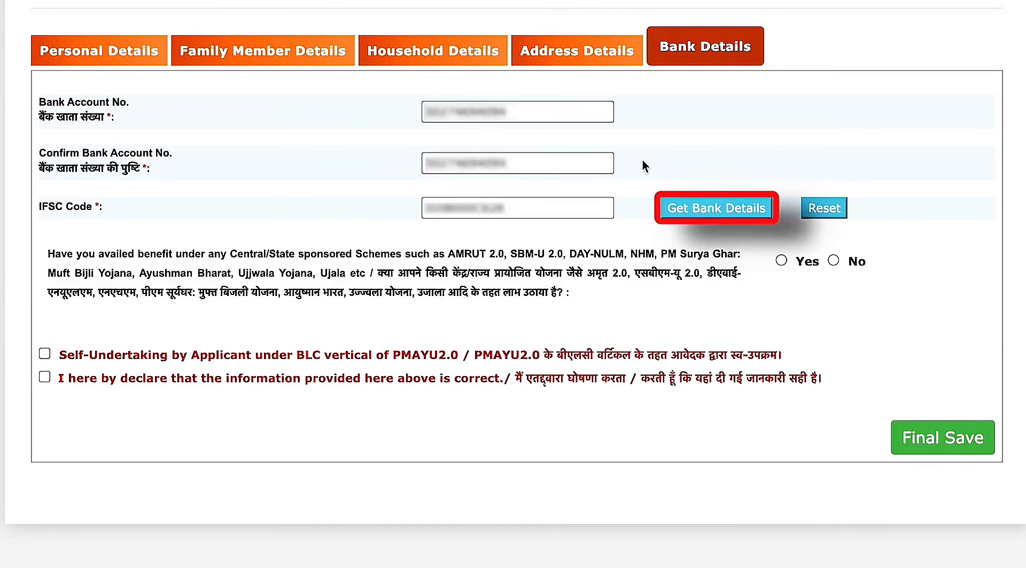
pyautogui.click(728, 220)
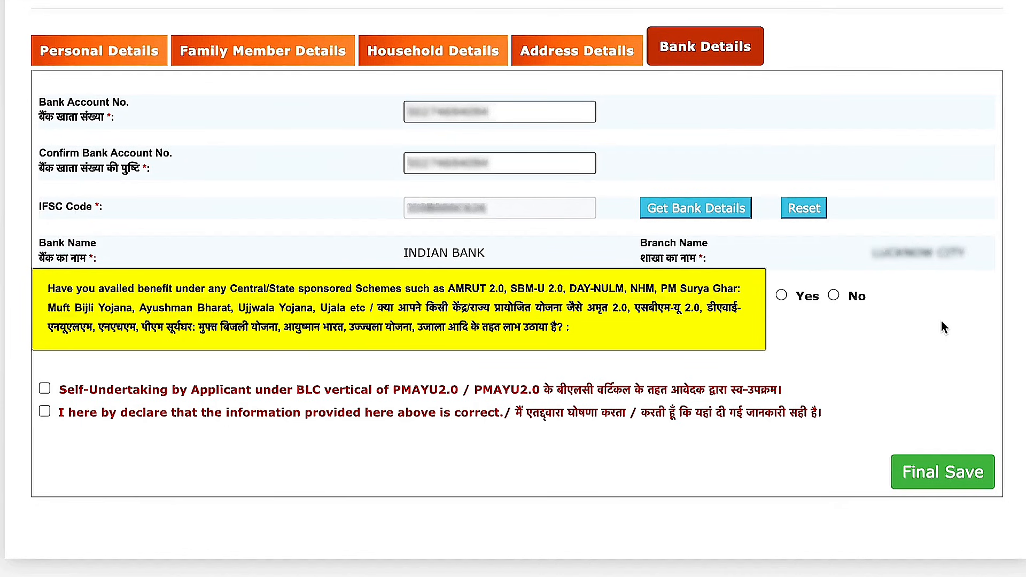
# Step: Answer No to prior scheme benefits and tick the self-undertaking under the BLC vertical
pyautogui.click(834, 296)
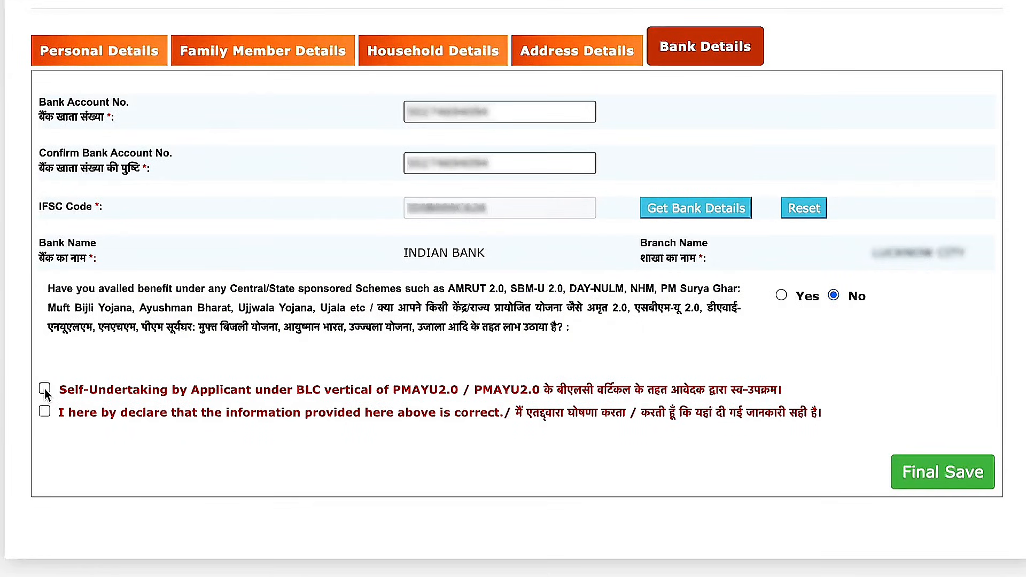
pyautogui.click(45, 389)
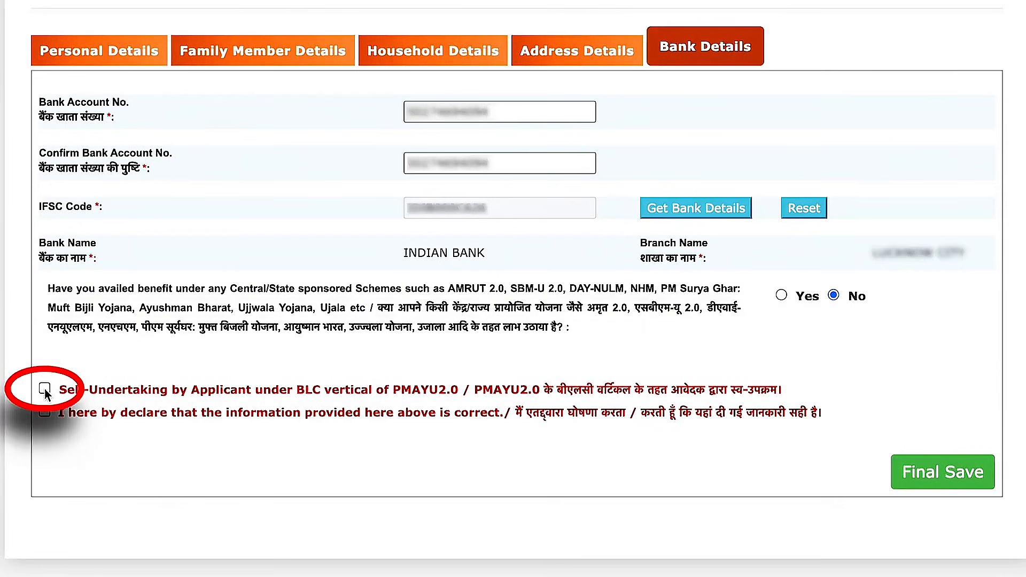
pyautogui.click(45, 389)
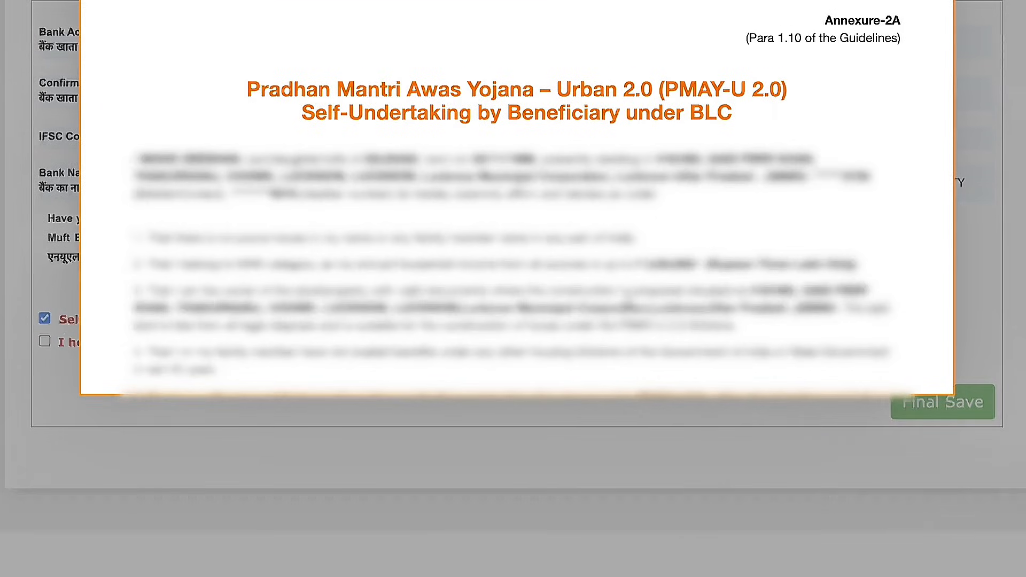
# Step: Read through the self-undertaking document and close it
pyautogui.scroll(-5, 630, 301)
pyautogui.scroll(5, 630, 301)
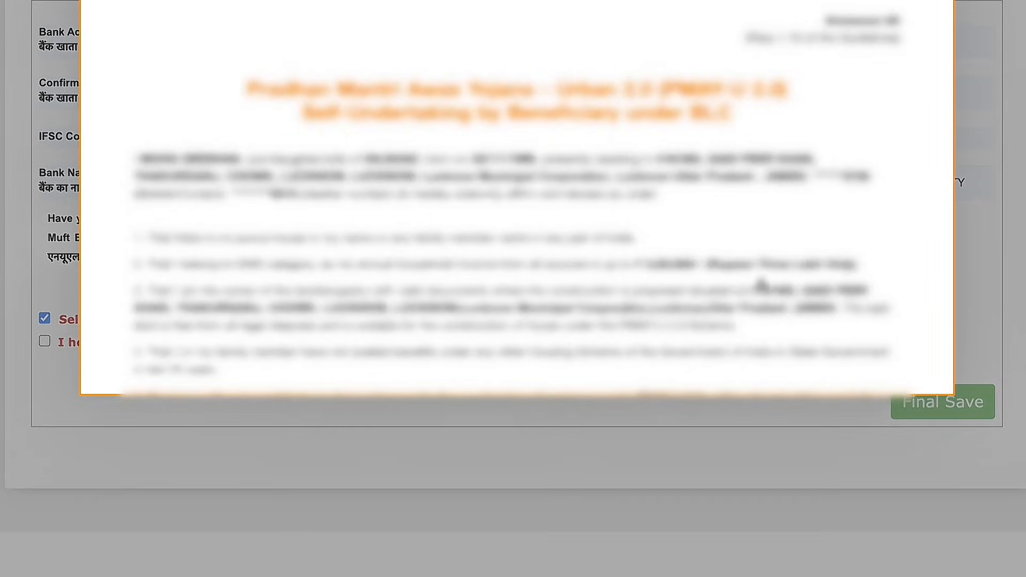
pyautogui.scroll(-1, 762, 284)
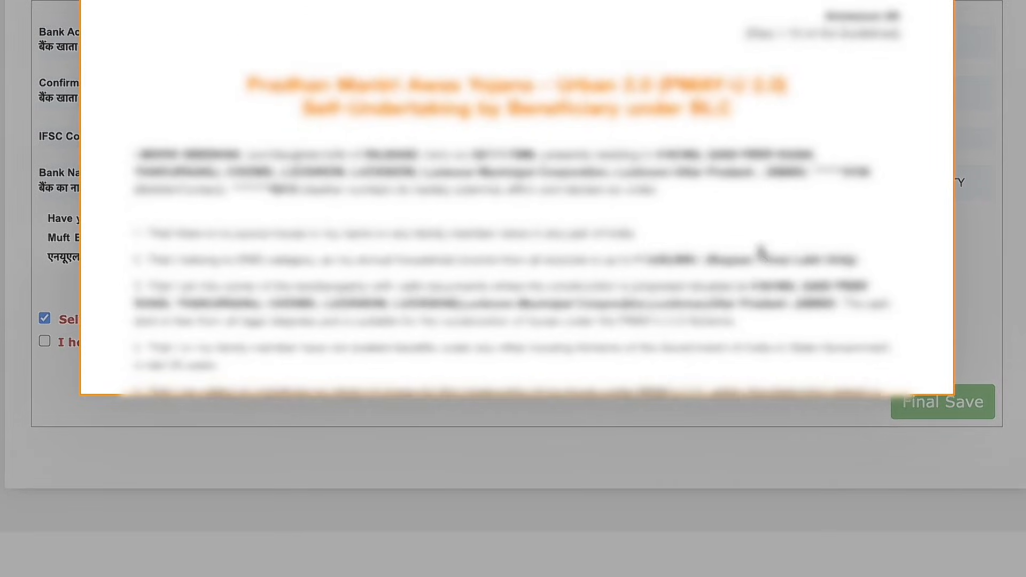
pyautogui.scroll(-5, 763, 251)
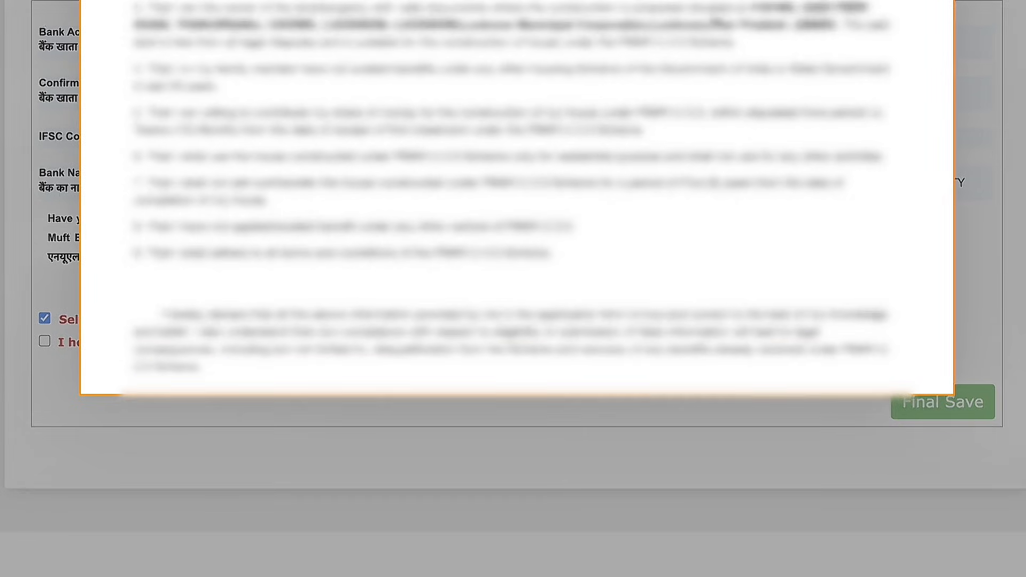
pyautogui.scroll(-6, 630, 182)
pyautogui.scroll(-8, 632, 180)
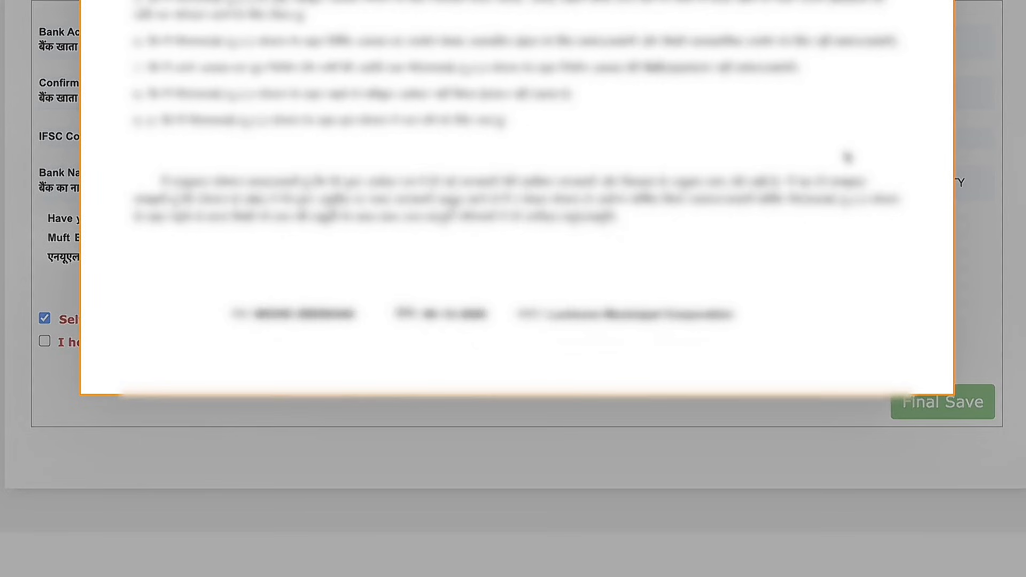
pyautogui.click(1002, 8)
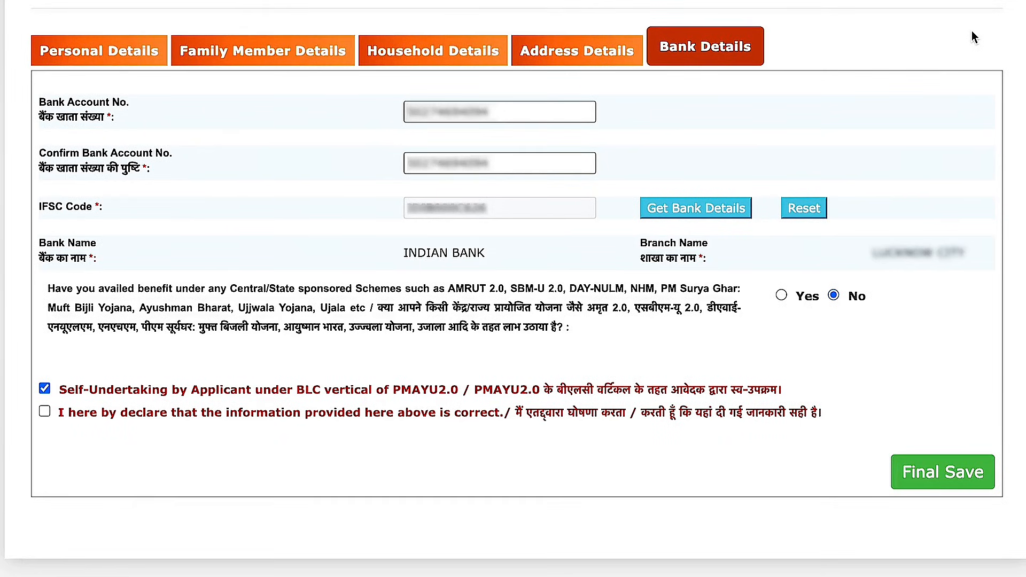
# Step: Tick the declaration that the information is correct and submit the application with Final Save
pyautogui.click(45, 412)
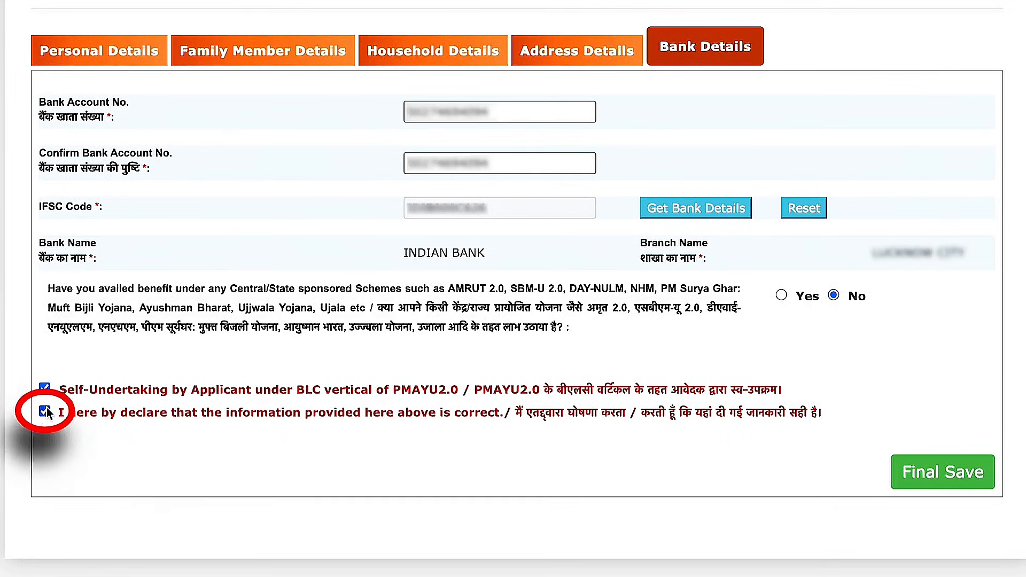
pyautogui.click(905, 469)
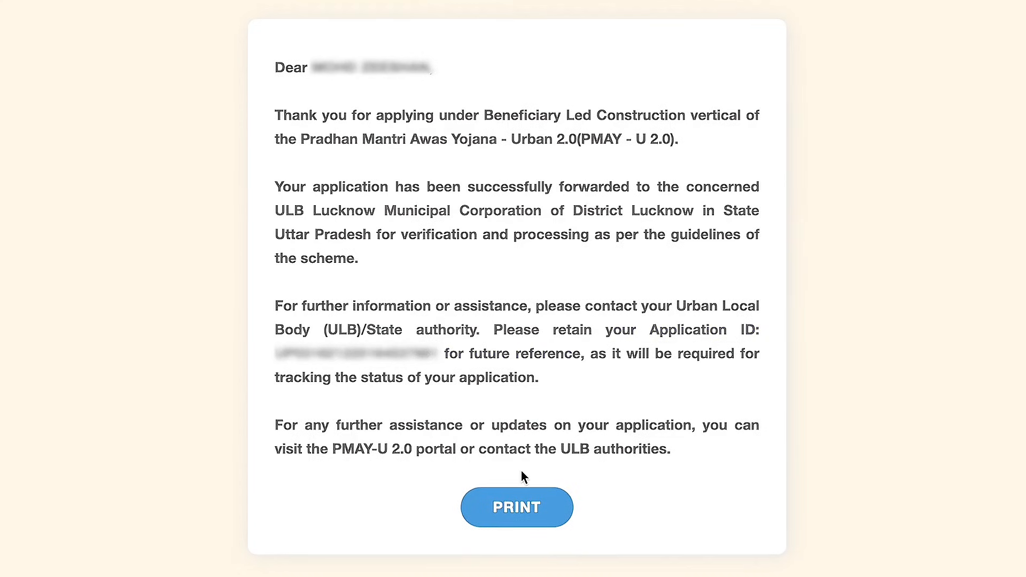
# Step: Open the printable application form and review its sections
pyautogui.click(494, 507)
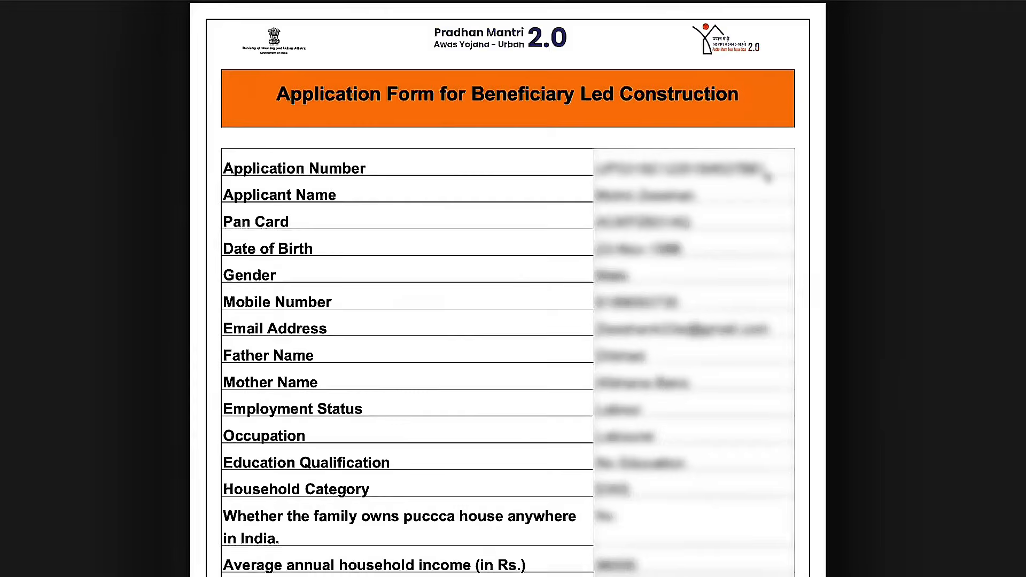
pyautogui.scroll(-9, 768, 178)
pyautogui.scroll(15, 768, 176)
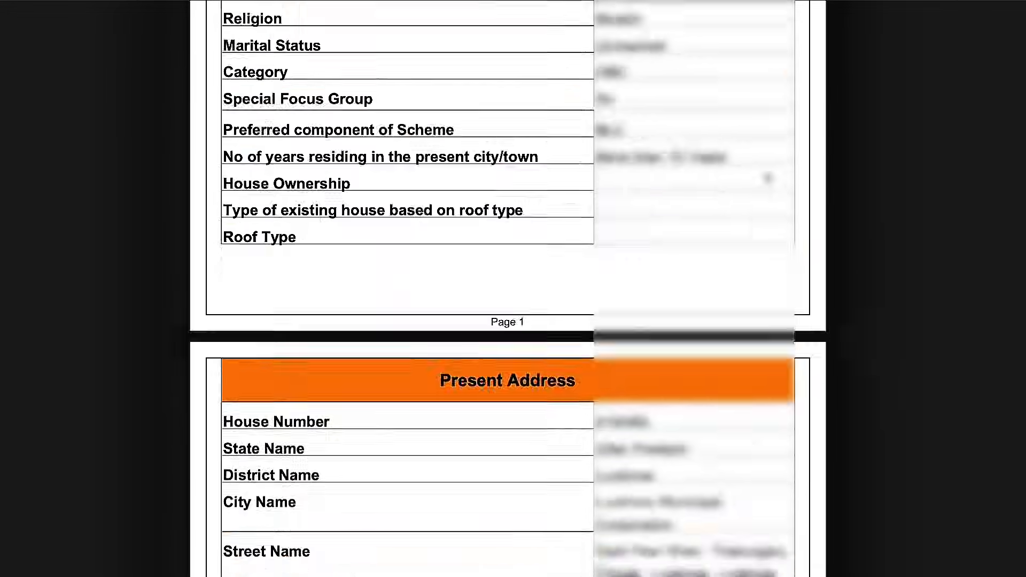
pyautogui.scroll(-10, 767, 176)
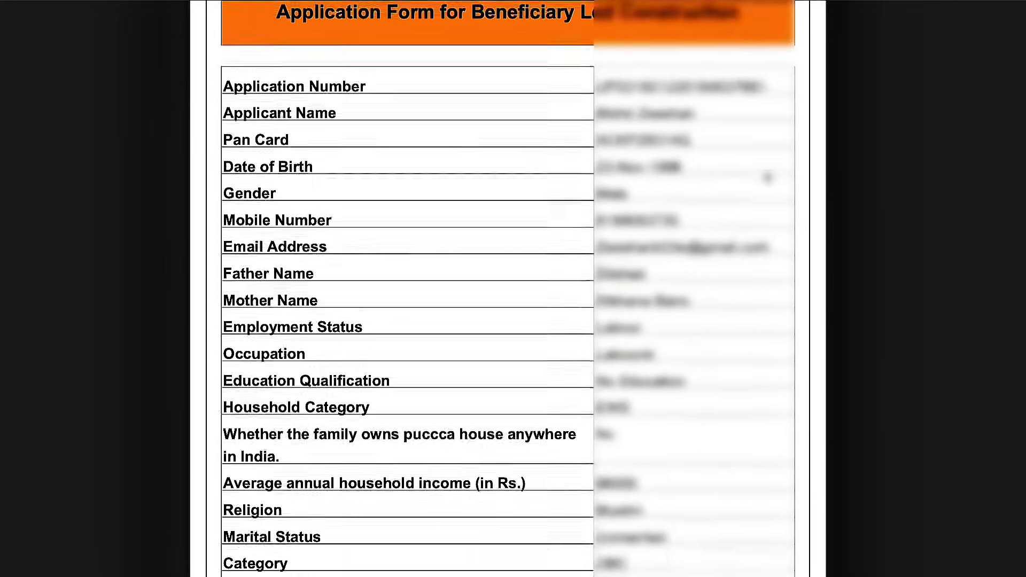
pyautogui.scroll(-8, 767, 178)
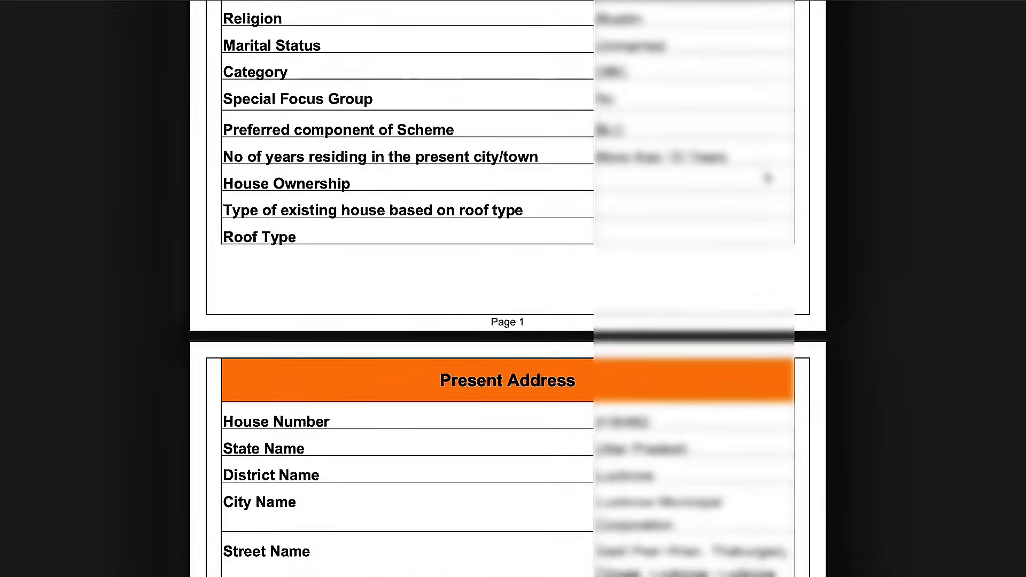
pyautogui.scroll(-10, 768, 182)
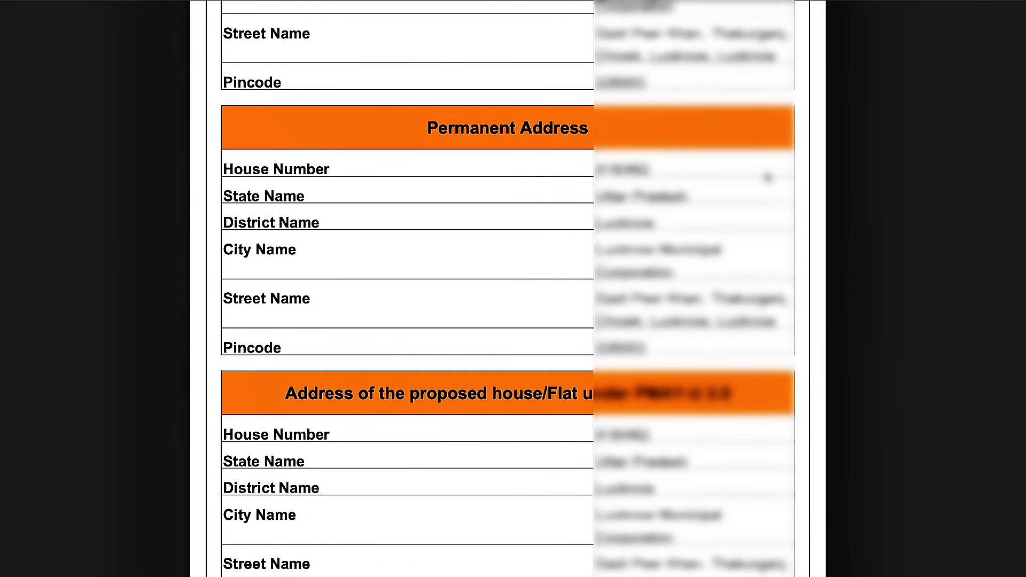
pyautogui.scroll(-1, 768, 177)
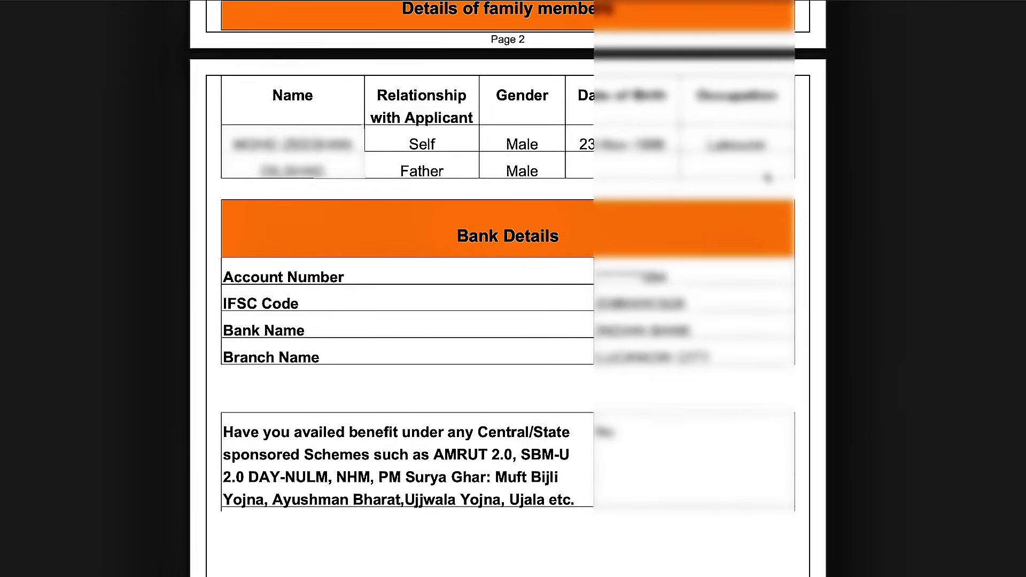
pyautogui.scroll(-10, 768, 178)
pyautogui.scroll(20, 768, 178)
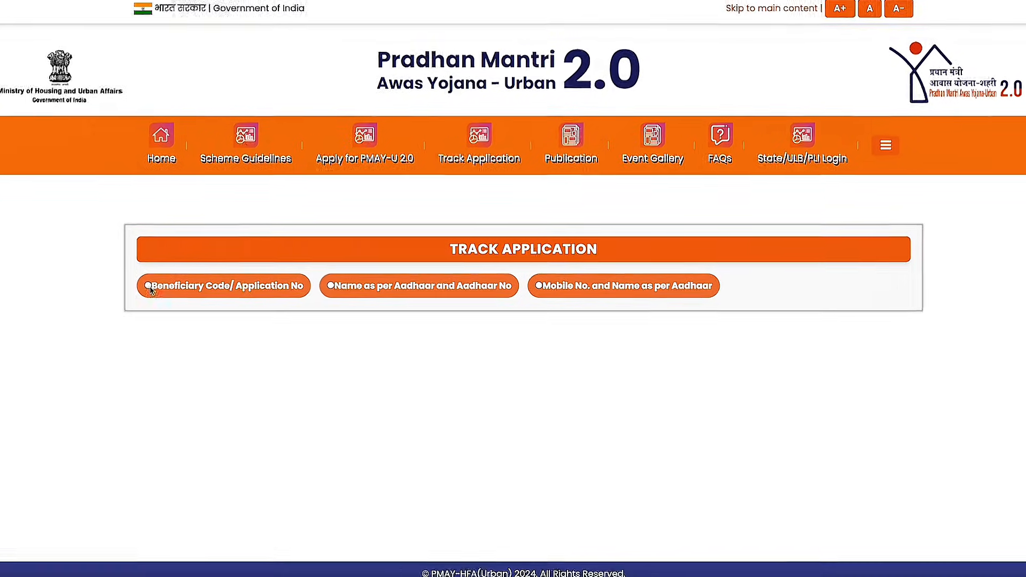
# Step: Track the application by beneficiary code/application number, pasting the application number and entering the displayed captcha
pyautogui.click(148, 286)
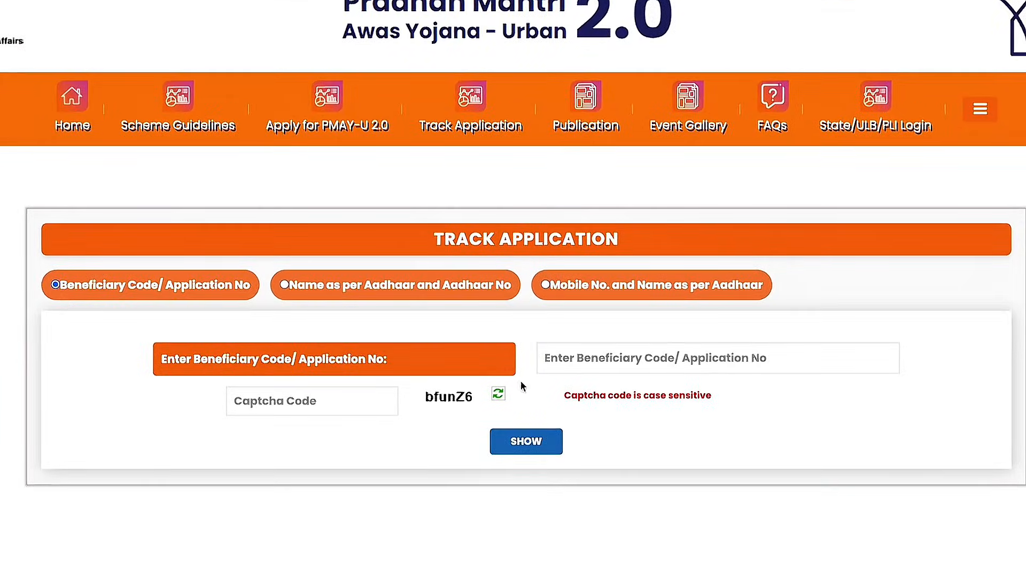
pyautogui.click(583, 359)
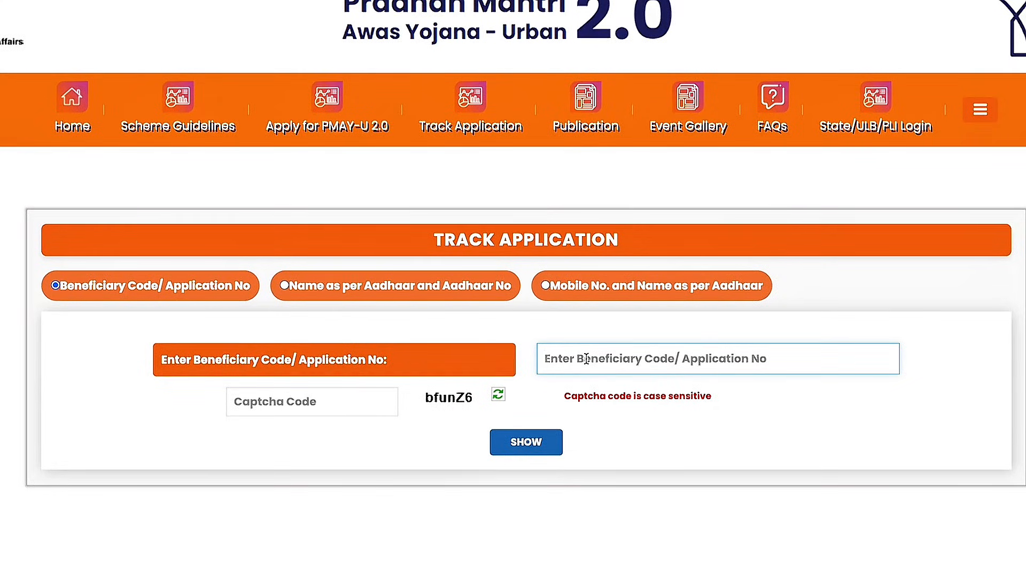
pyautogui.hotkey('ctrl', 'v')
pyautogui.click(365, 400)
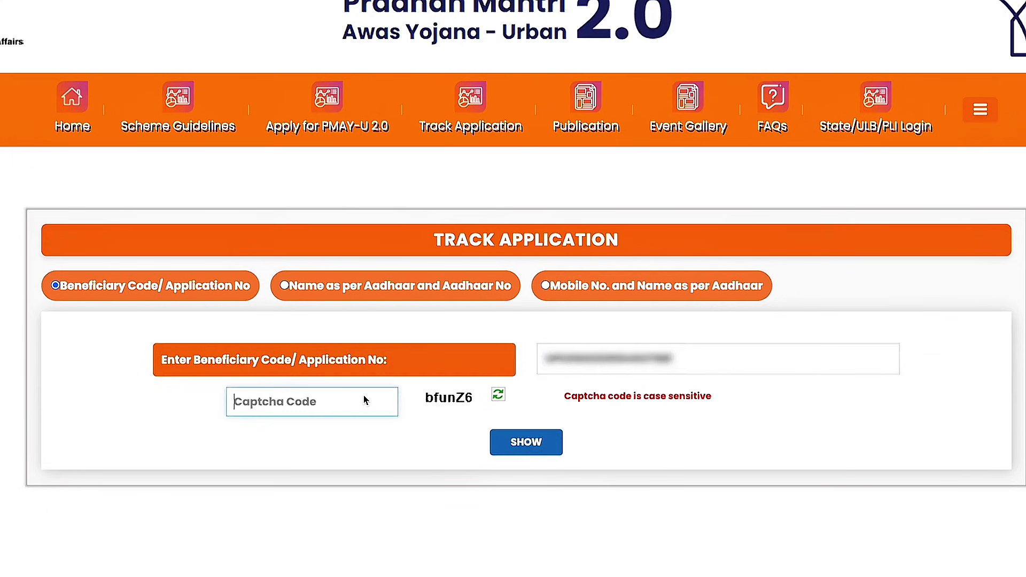
pyautogui.write('bfunZ6')
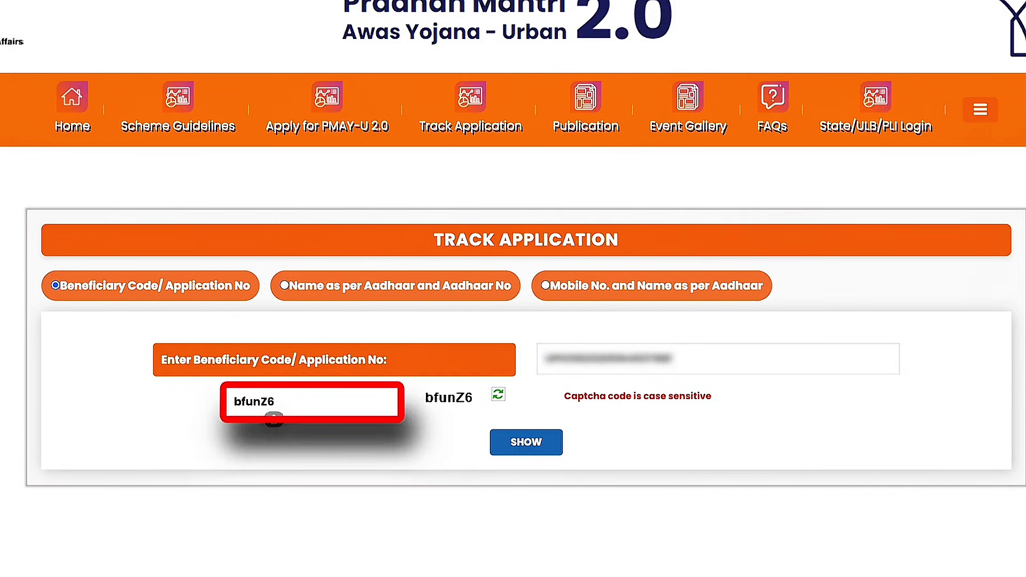
pyautogui.click(511, 444)
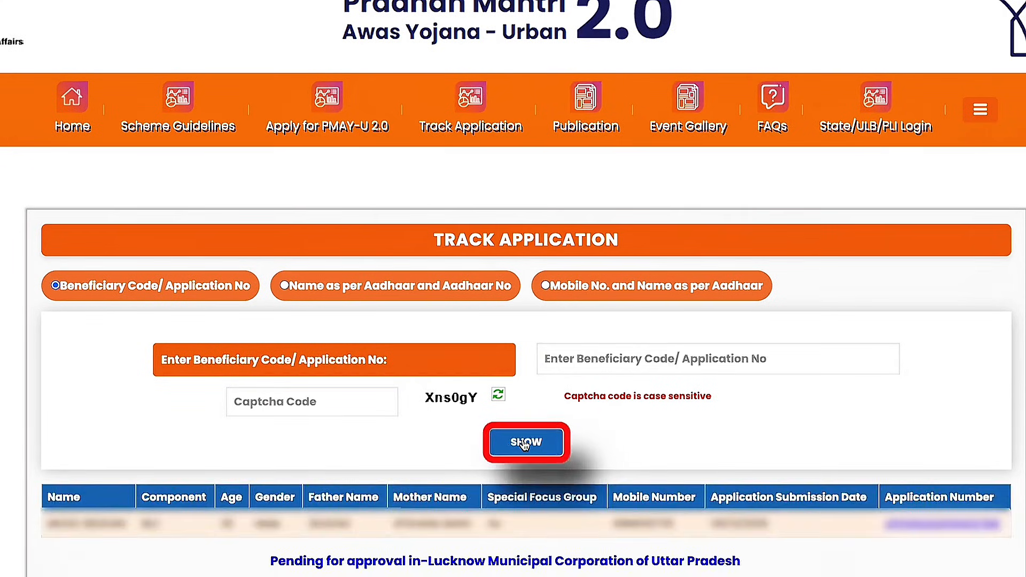